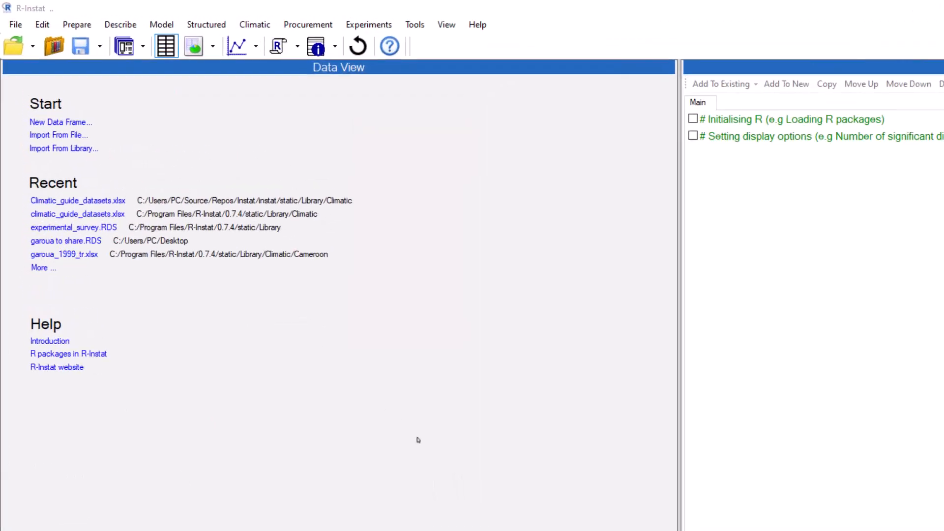
Create a new data frame with 100 rows, keeping the default columns x1 and x2 and the name data
{"action": "left_click", "coordinate": [91, 147]}
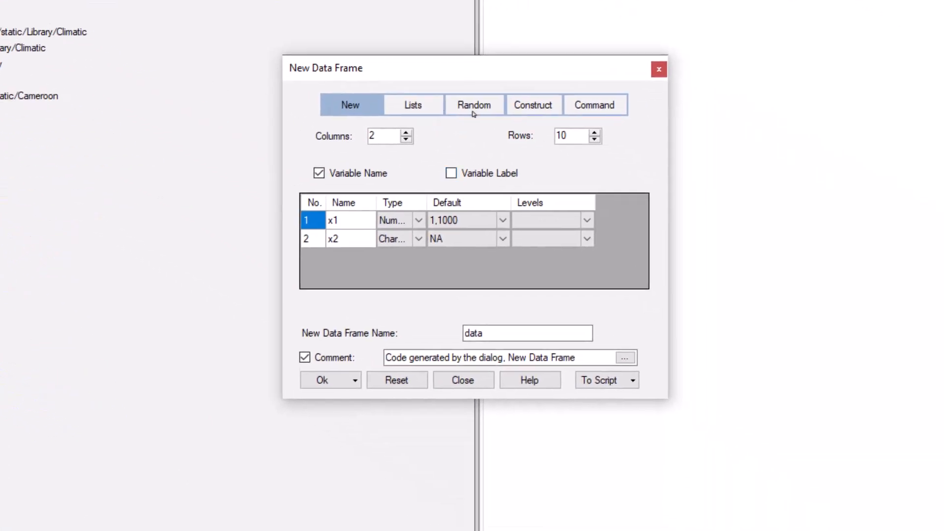
{"action": "left_click", "coordinate": [573, 135]}
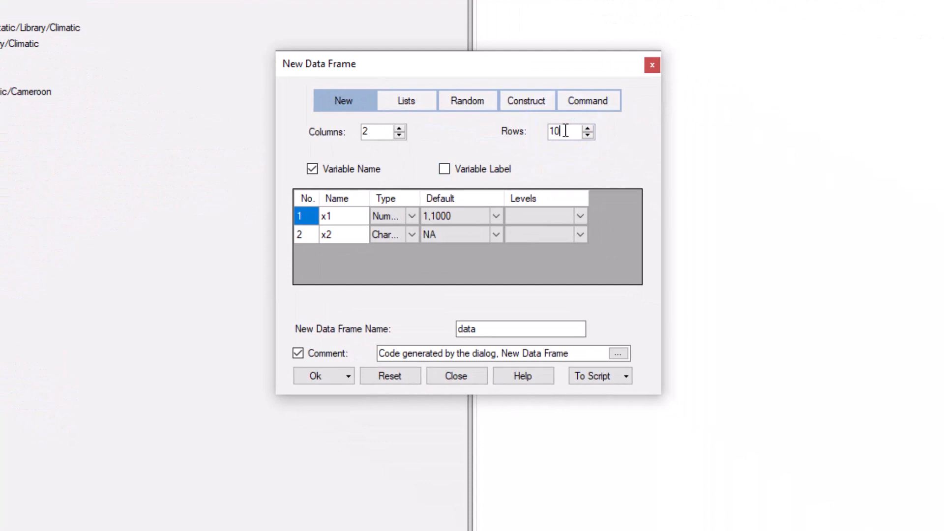
{"action": "type", "text": "0"}
{"action": "left_click", "coordinate": [315, 377]}
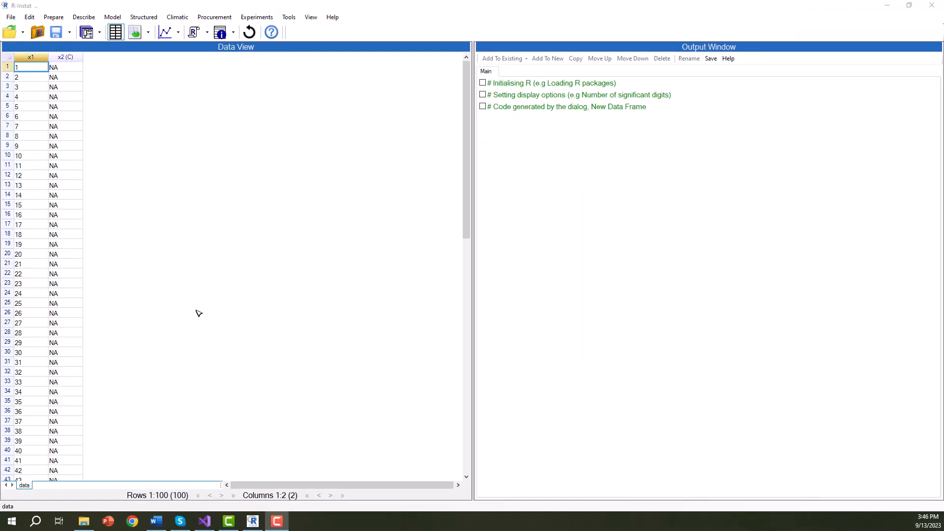
Open the column calculator and try the expression 3 + 5
{"action": "left_click", "coordinate": [65, 22]}
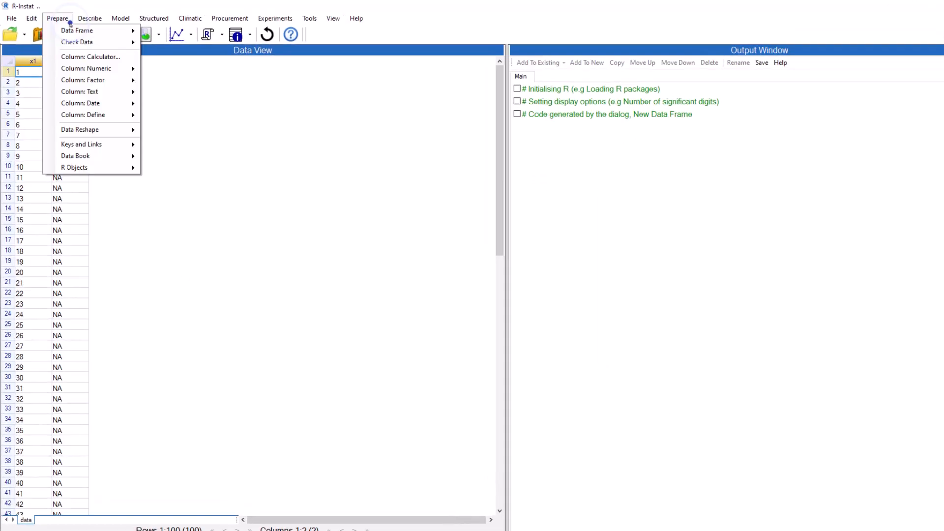
{"action": "left_click", "coordinate": [80, 51]}
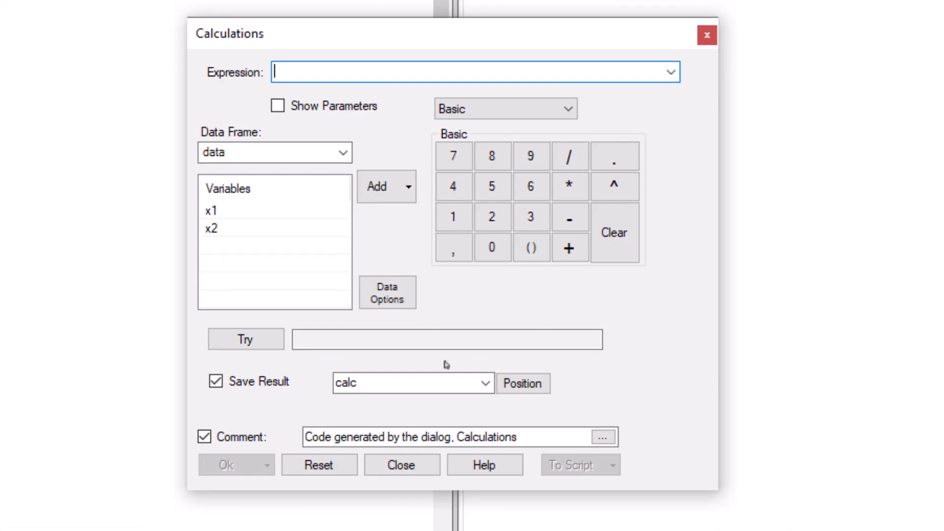
{"action": "left_click", "coordinate": [527, 219]}
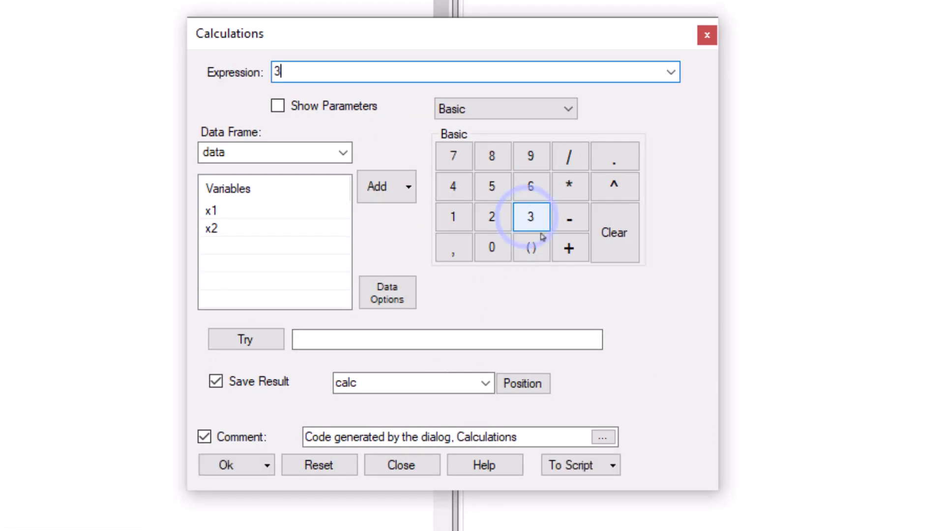
{"action": "left_click", "coordinate": [570, 248]}
{"action": "left_click", "coordinate": [491, 187]}
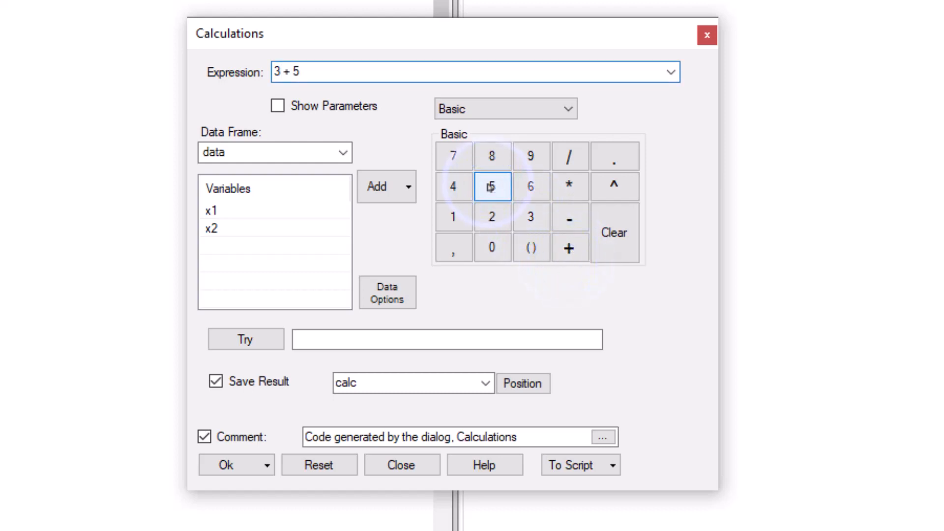
{"action": "left_click", "coordinate": [270, 349]}
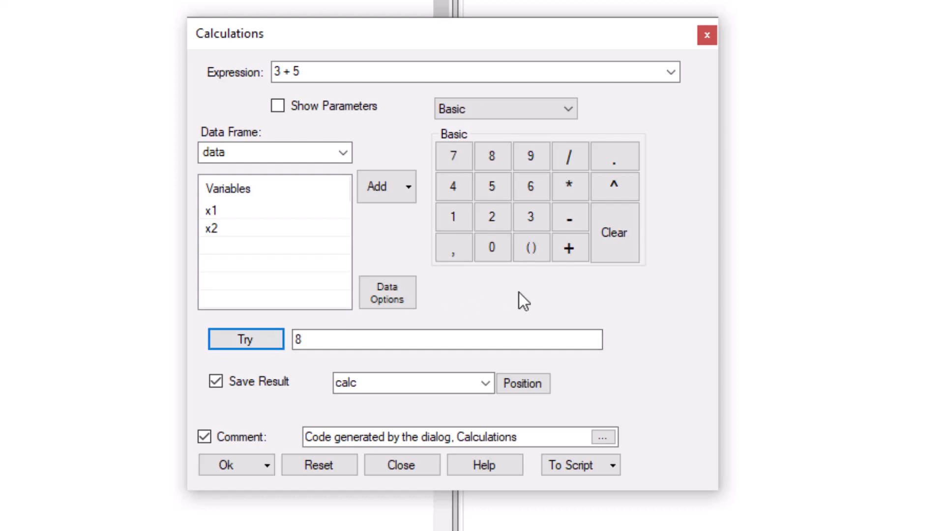
Replace the calculator expression with 3^5 and try it
{"action": "left_click", "coordinate": [622, 249]}
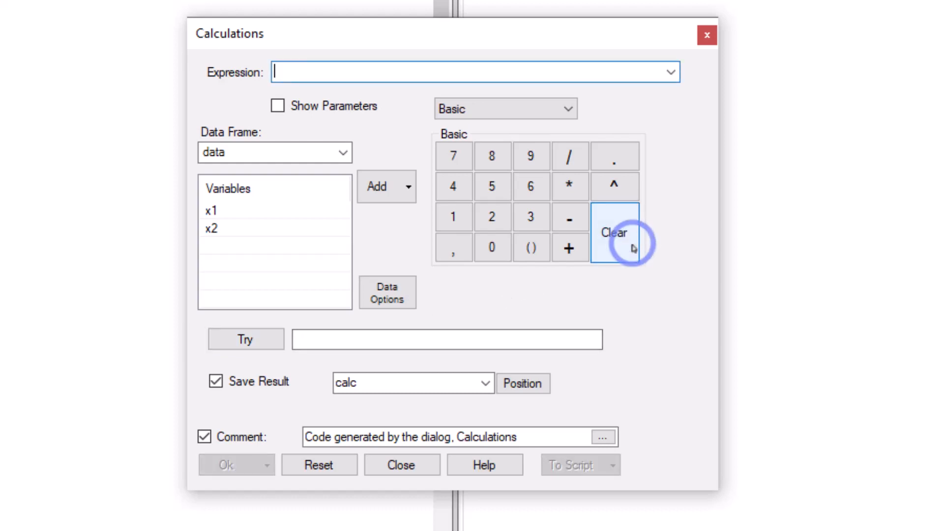
{"action": "left_click", "coordinate": [531, 217]}
{"action": "left_click", "coordinate": [614, 186]}
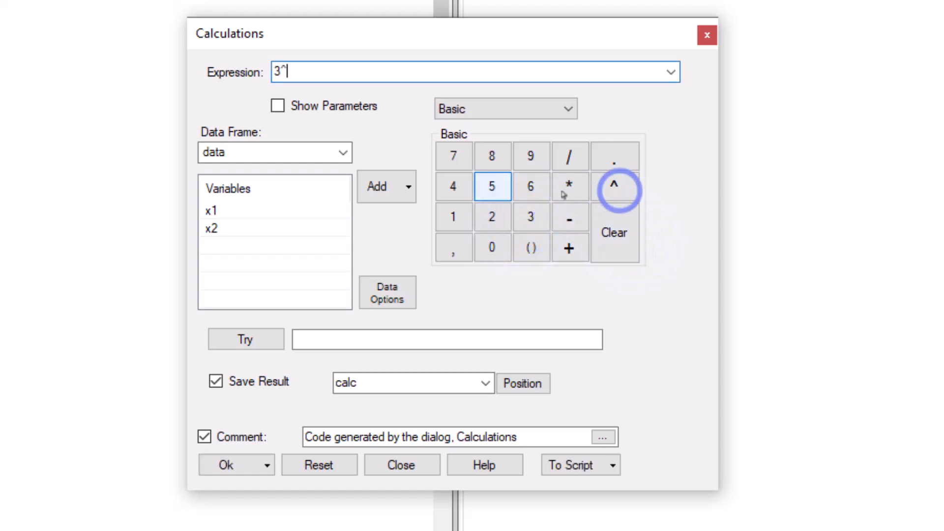
{"action": "left_click", "coordinate": [492, 187]}
{"action": "left_click", "coordinate": [247, 341]}
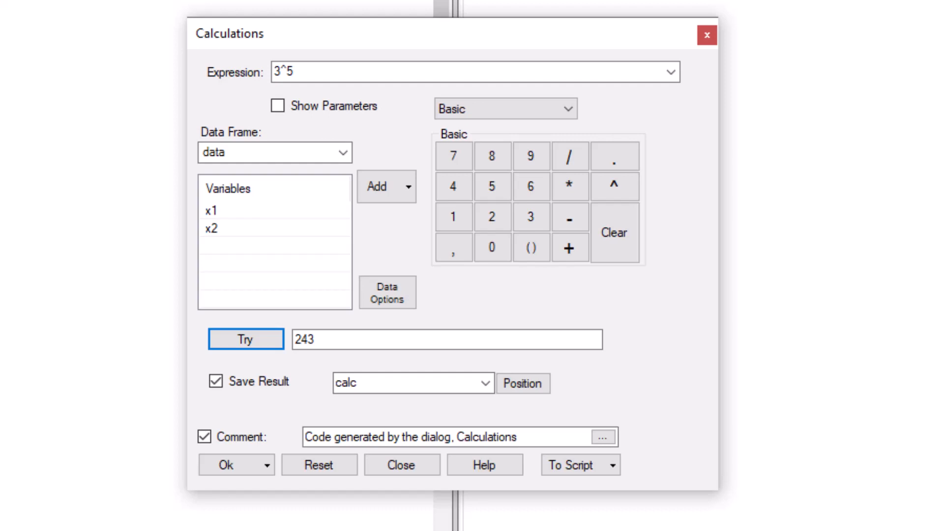
{"action": "left_click", "coordinate": [707, 35]}
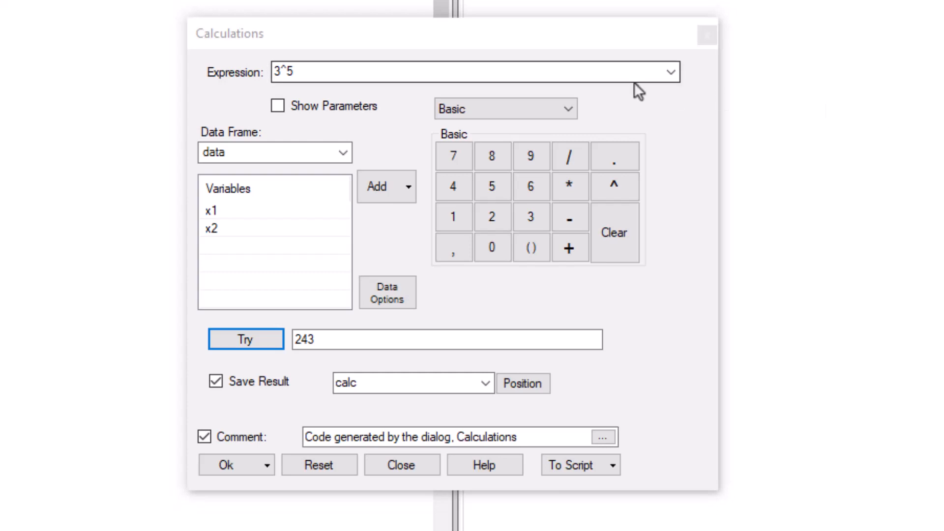
Add an unmatched closing parenthesis to the expression 3^5, try it, and show the error details
{"action": "left_click", "coordinate": [525, 69]}
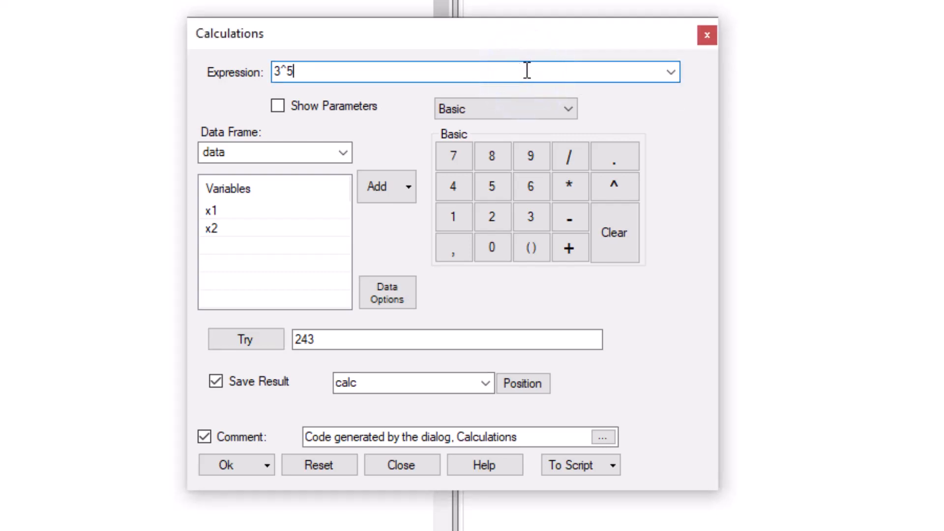
{"action": "type", "text": ")"}
{"action": "left_click", "coordinate": [265, 342]}
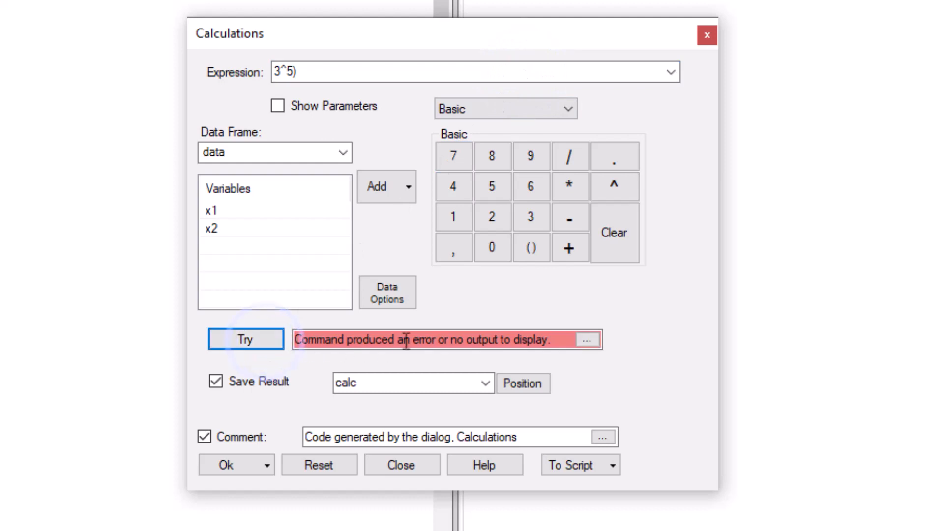
{"action": "left_click", "coordinate": [585, 340]}
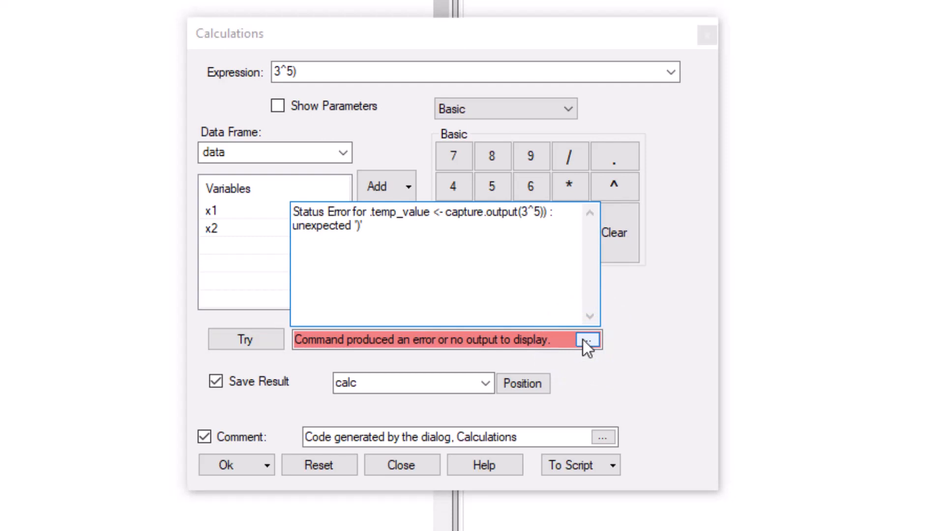
Remove the extra closing parenthesis from the expression and try 3^5 again
{"action": "left_click", "coordinate": [542, 75]}
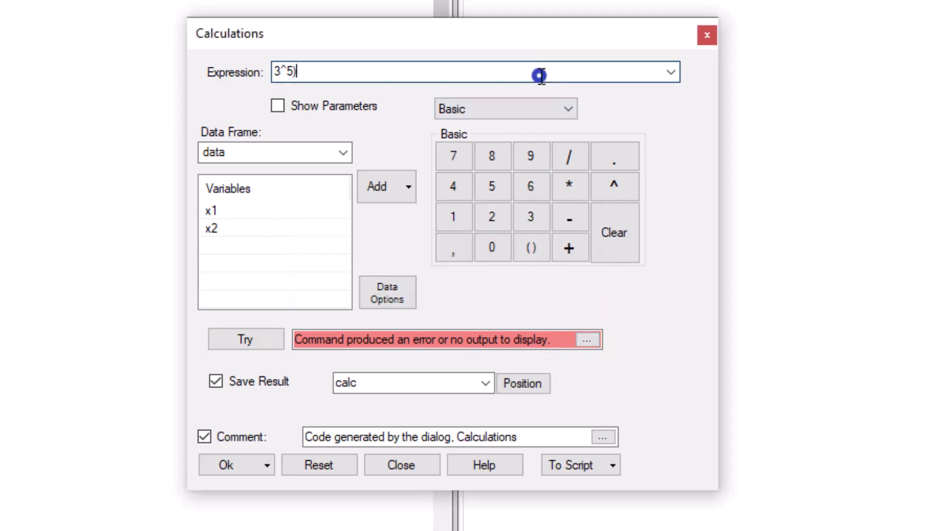
{"action": "key", "text": "BackSpace"}
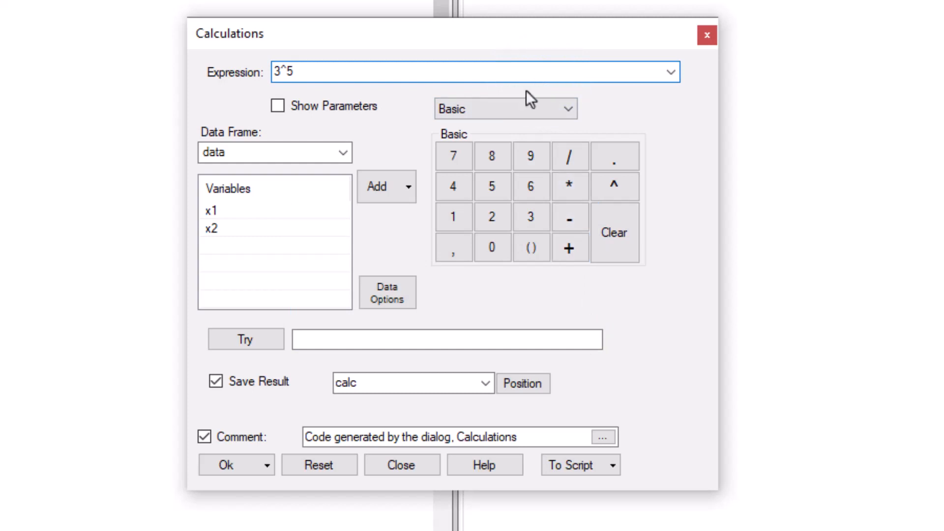
{"action": "left_click", "coordinate": [278, 346]}
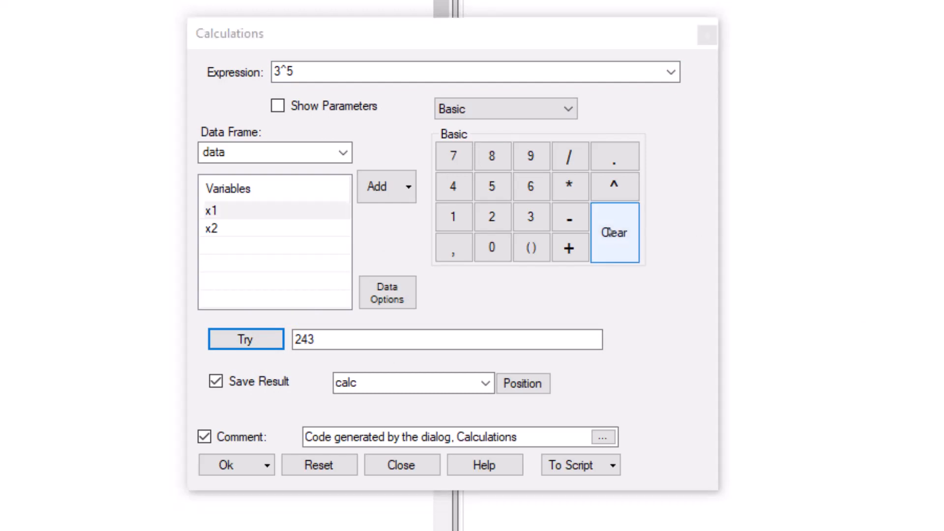
Clear the expression, build x1 * 5 using the x1 variable, and try it
{"action": "left_click", "coordinate": [612, 232]}
{"action": "left_click", "coordinate": [299, 211]}
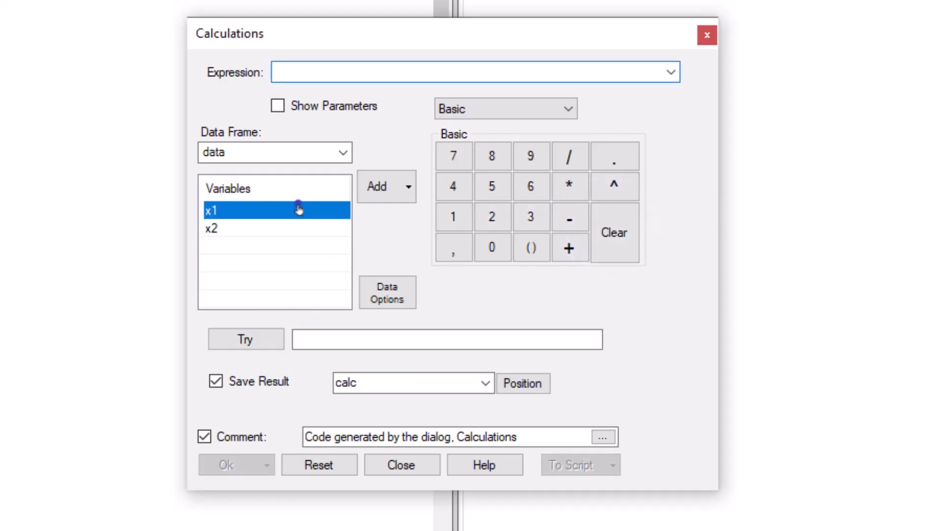
{"action": "left_click", "coordinate": [376, 182]}
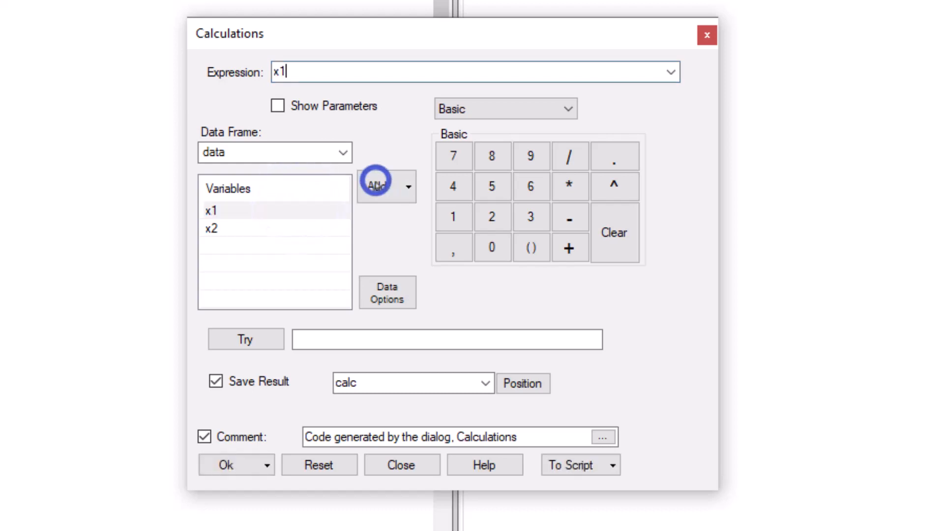
{"action": "left_click", "coordinate": [569, 184]}
{"action": "left_click", "coordinate": [497, 188]}
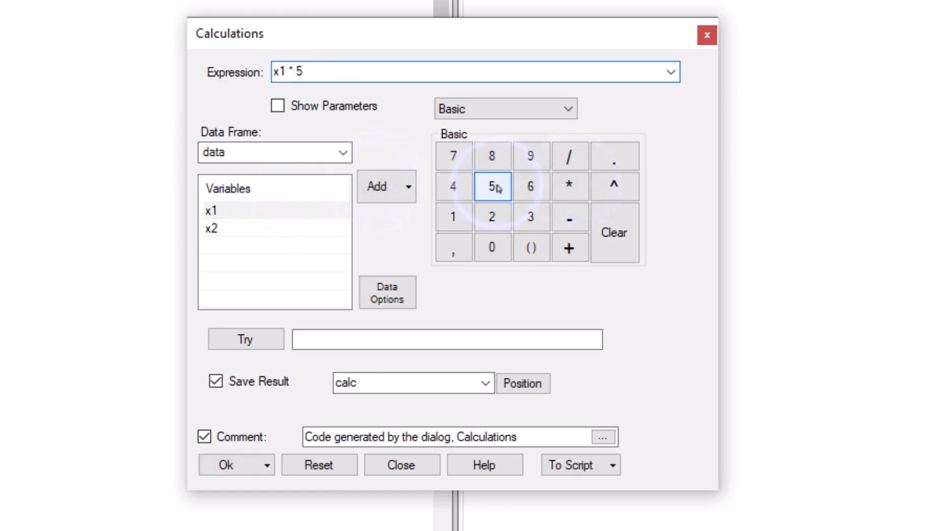
{"action": "left_click", "coordinate": [253, 338]}
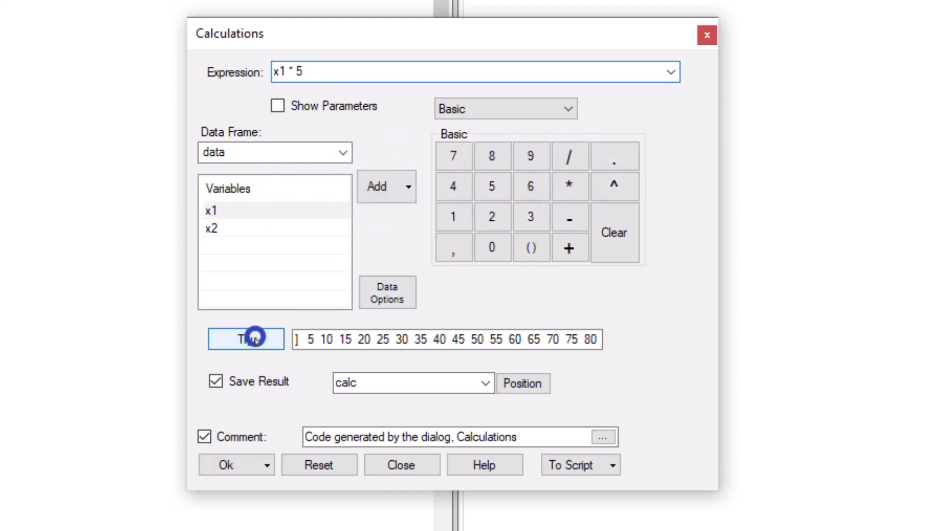
Save the x1 * 5 result into the existing column x2 and run the calculation
{"action": "left_click", "coordinate": [486, 384]}
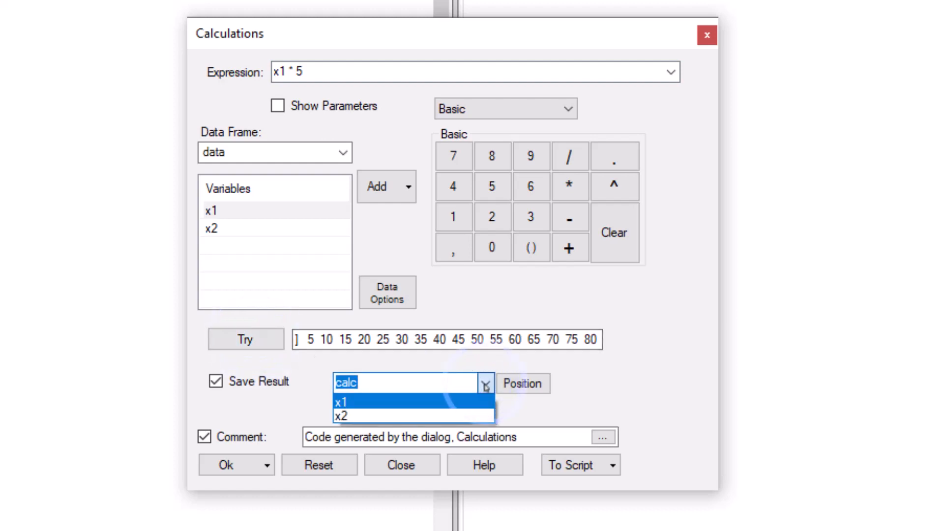
{"action": "left_click", "coordinate": [475, 416]}
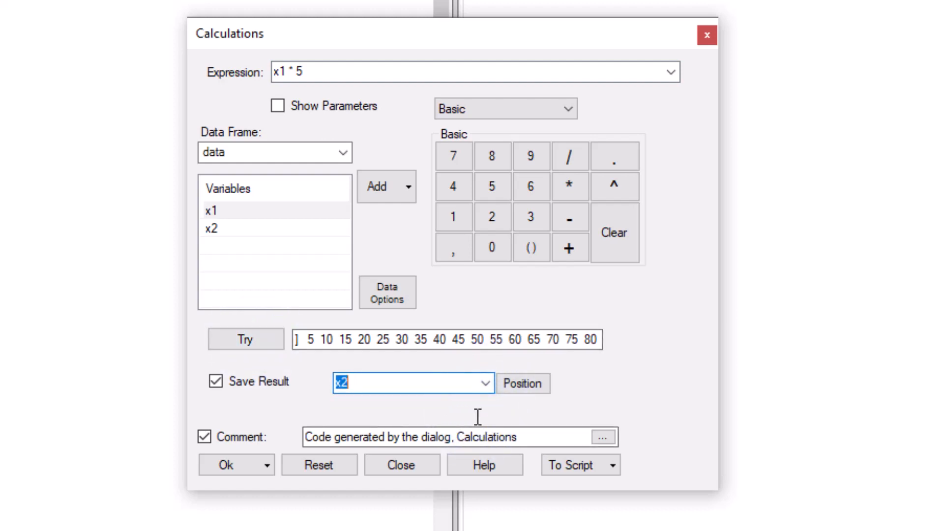
{"action": "left_click", "coordinate": [241, 470]}
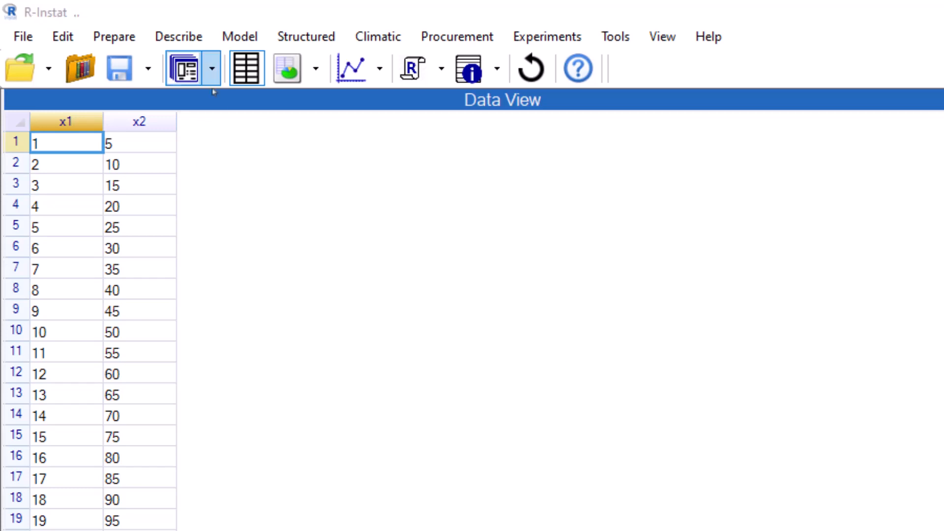
Reopen the last calculation, replace its expression with x1^5, and try it
{"action": "left_click", "coordinate": [186, 69]}
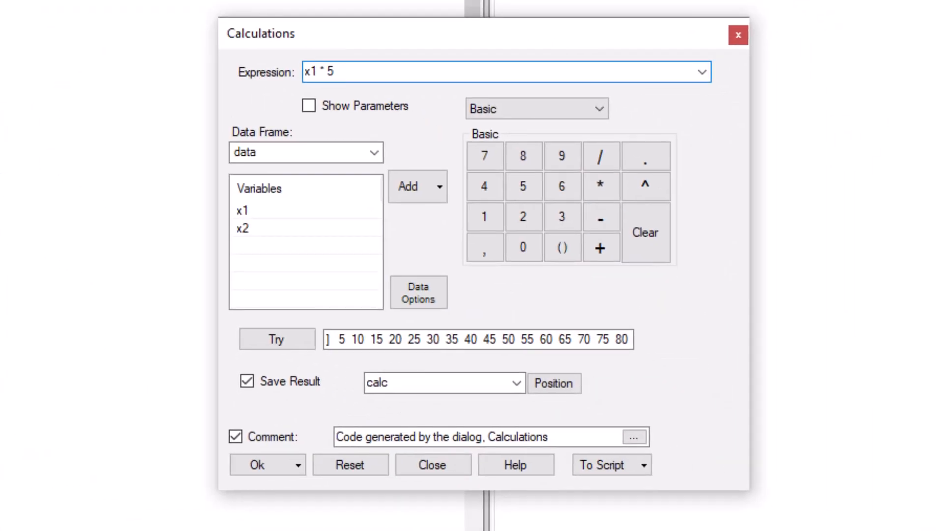
{"action": "left_click", "coordinate": [633, 239]}
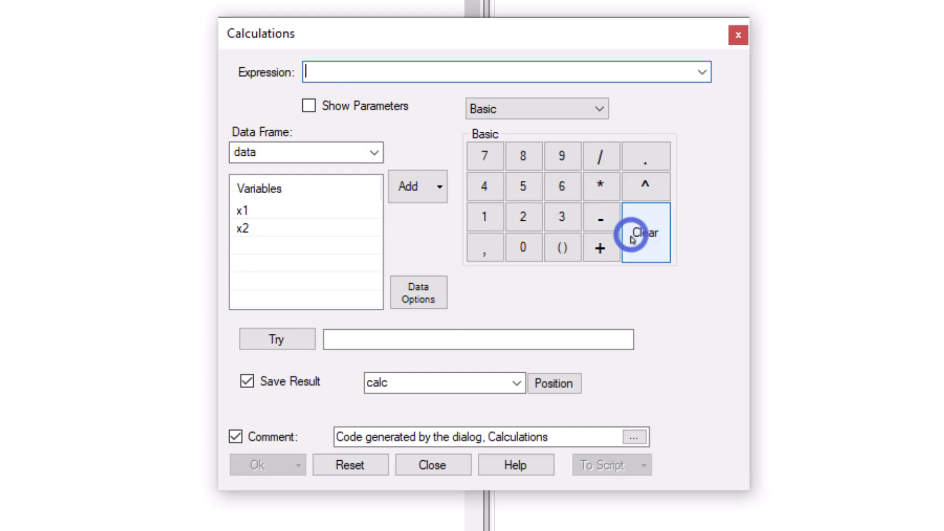
{"action": "left_click", "coordinate": [256, 212]}
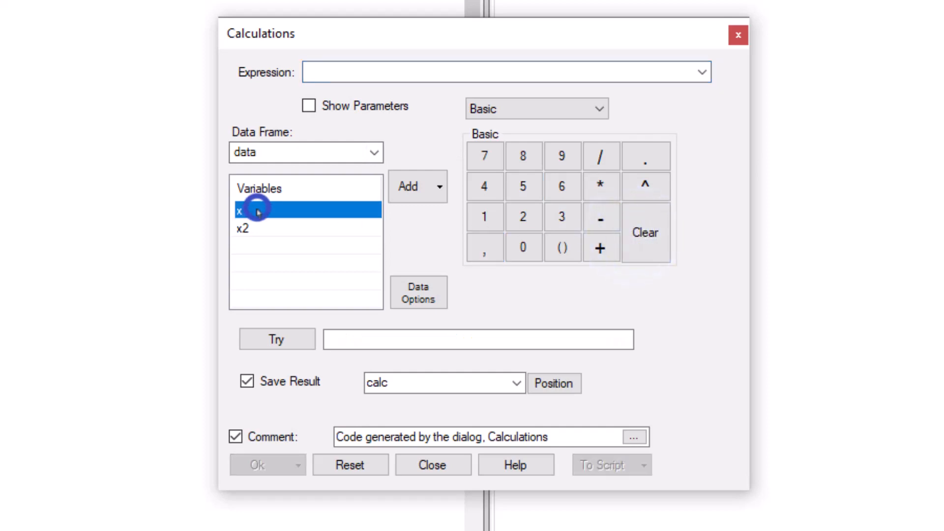
{"action": "left_click", "coordinate": [401, 184]}
{"action": "left_click", "coordinate": [646, 192]}
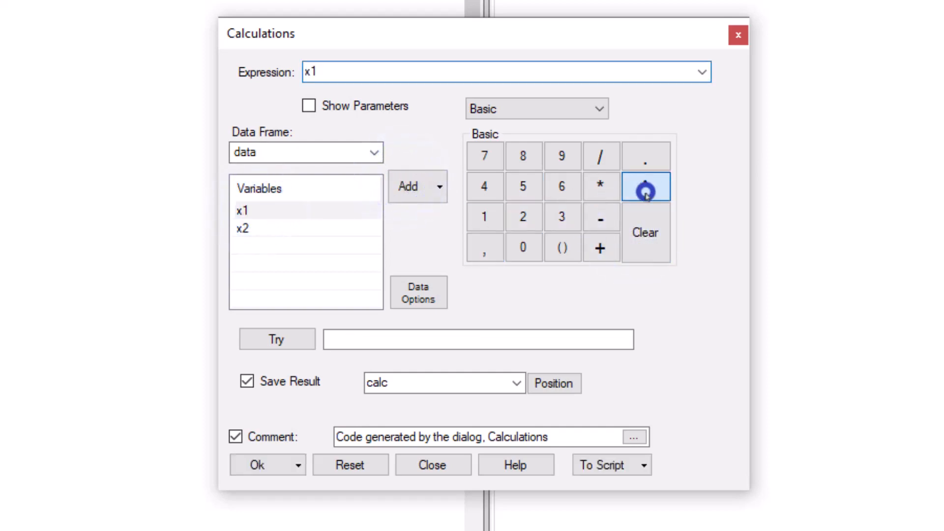
{"action": "left_click", "coordinate": [523, 189]}
{"action": "left_click", "coordinate": [266, 343]}
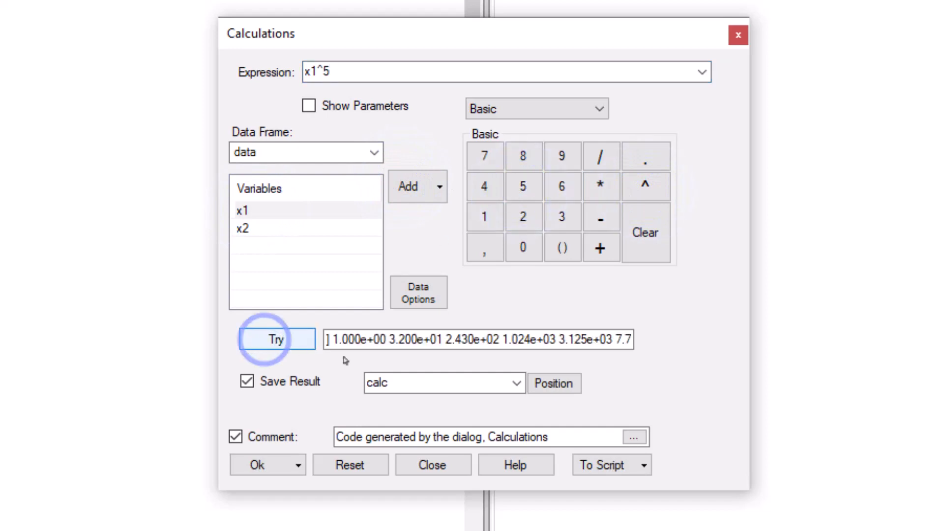
Name the saved result column power5 and run the x1^5 calculation
{"action": "left_click", "coordinate": [501, 386]}
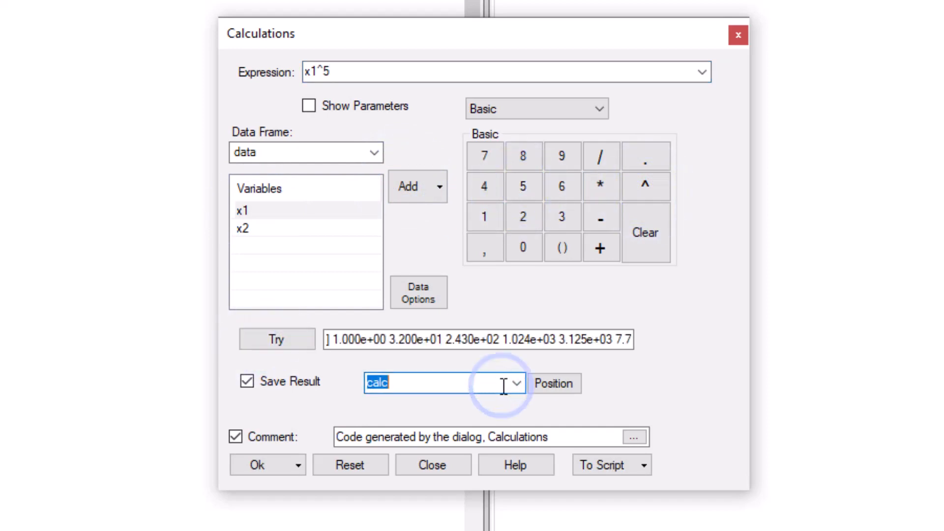
{"action": "type", "text": "power5"}
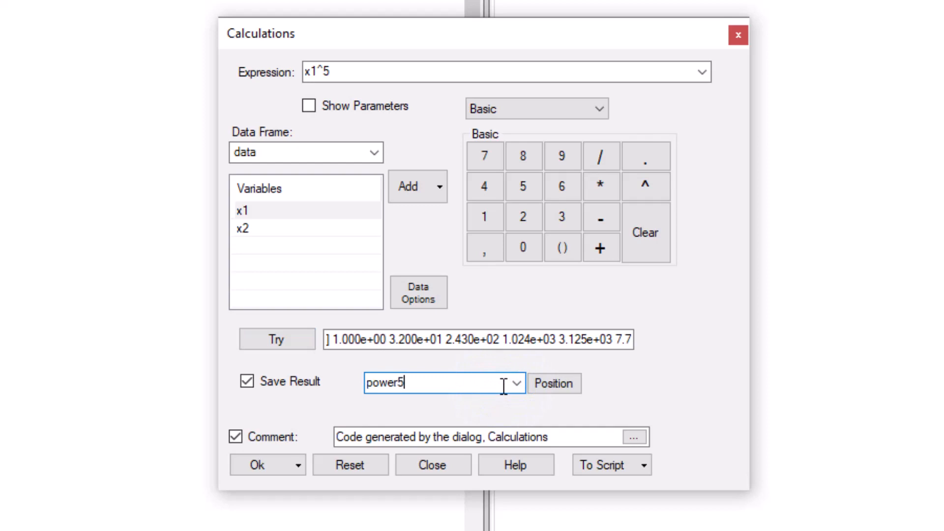
{"action": "left_click", "coordinate": [256, 466]}
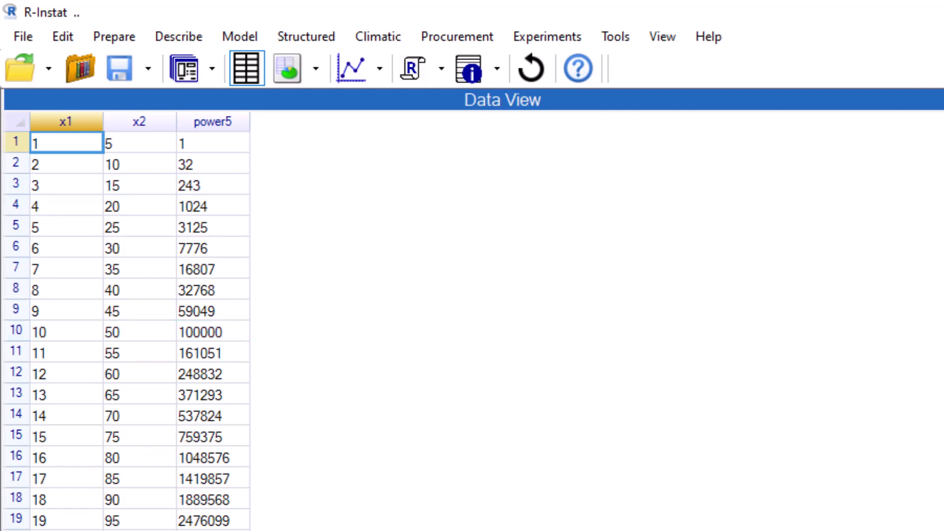
Widen the power5 column in the data view to fit its longest values
{"action": "scroll", "coordinate": [126, 331], "scroll_direction": "down", "scroll_amount": 19}
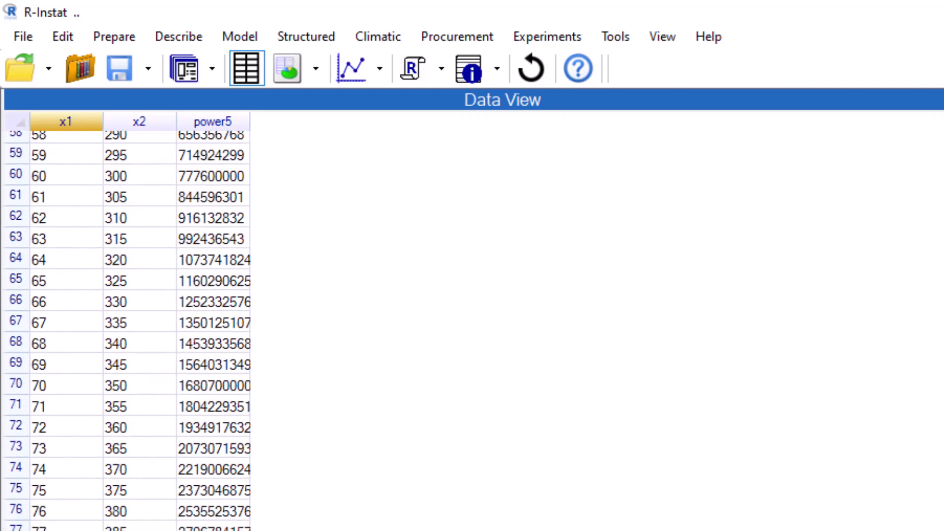
{"action": "left_click_drag", "start_coordinate": [251, 126], "coordinate": [295, 130]}
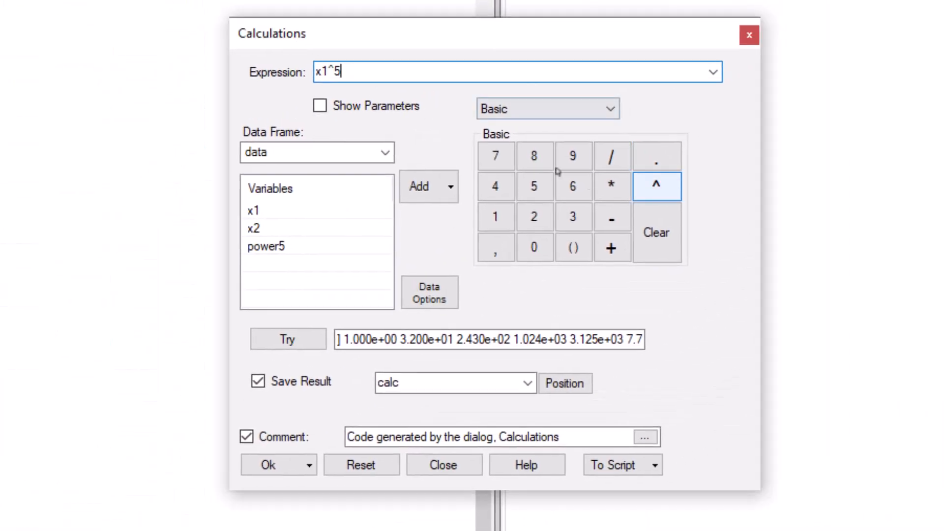
Replace the expression with 97^5, try it, and move the Calculations dialog aside to compare with row 97 of power5
{"action": "left_click", "coordinate": [664, 219]}
{"action": "left_click", "coordinate": [573, 155]}
{"action": "left_click", "coordinate": [489, 159]}
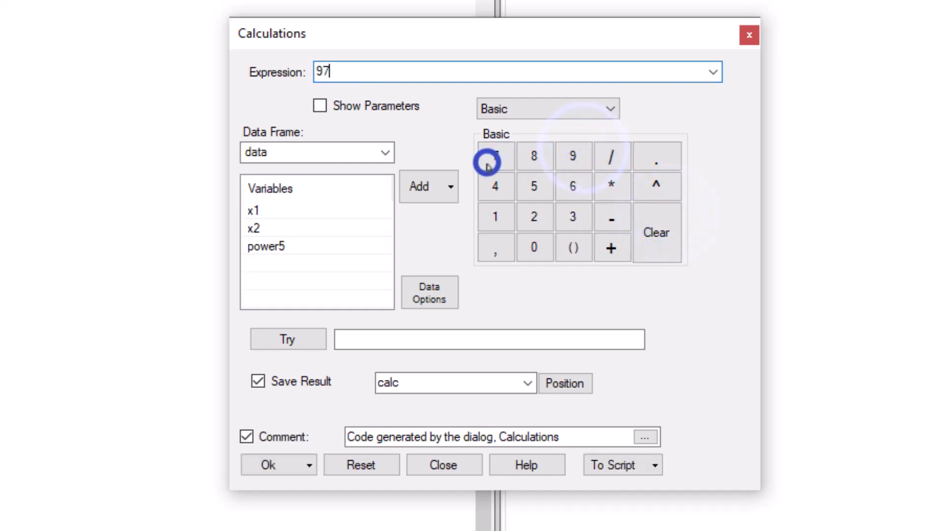
{"action": "left_click", "coordinate": [639, 194]}
{"action": "left_click", "coordinate": [540, 193]}
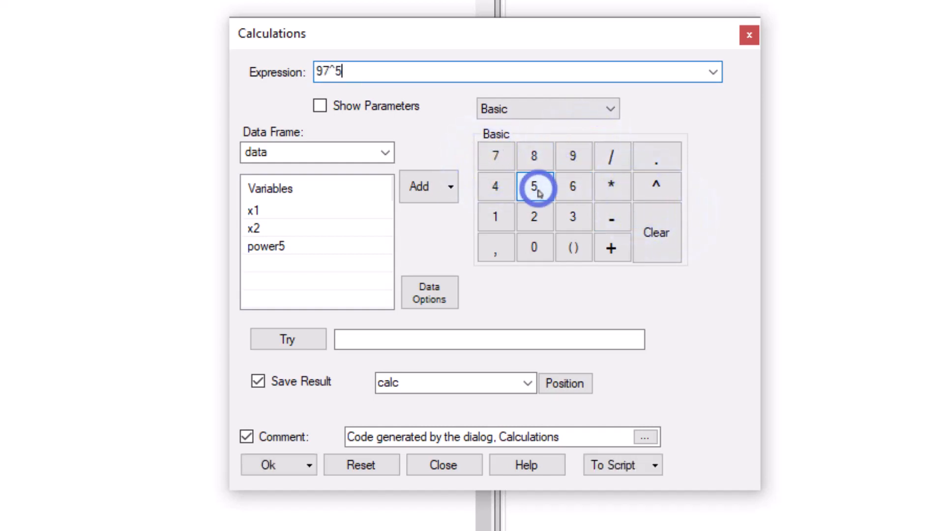
{"action": "left_click", "coordinate": [297, 336]}
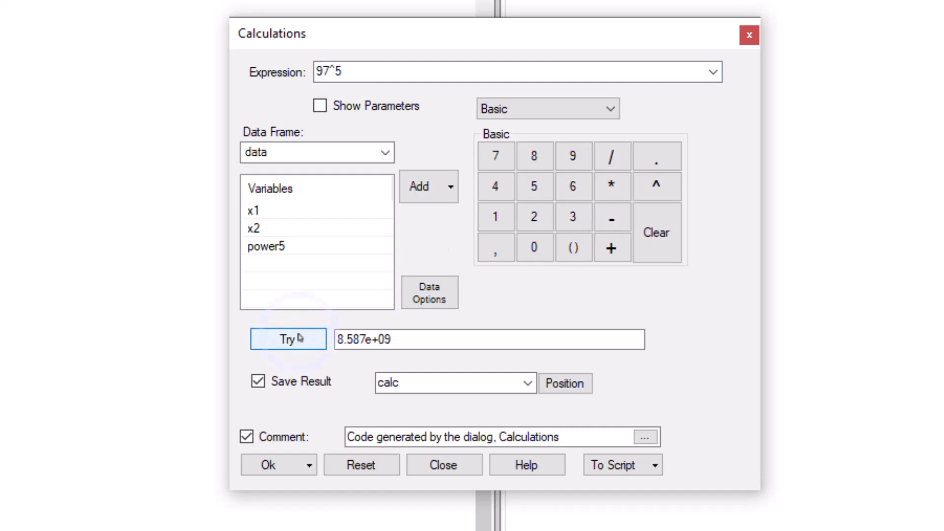
{"action": "left_click_drag", "start_coordinate": [444, 30], "coordinate": [59, 260]}
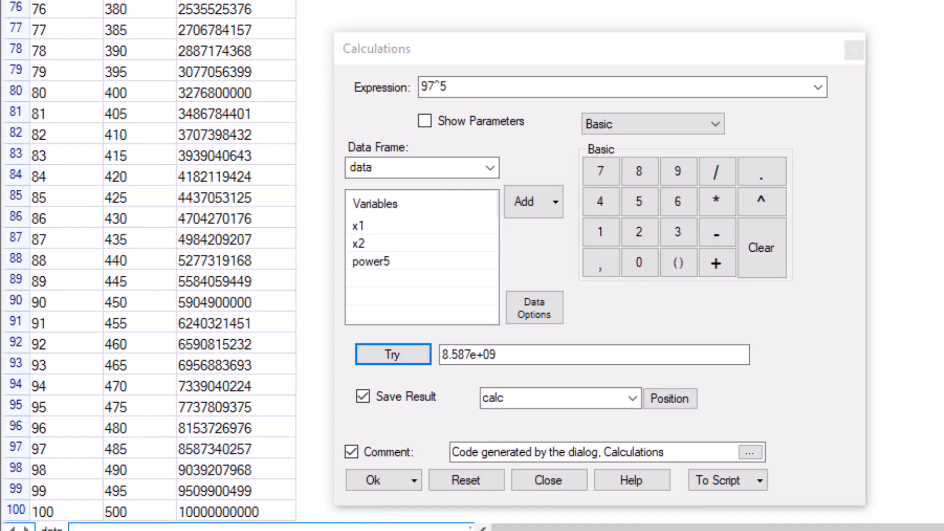
Show the Maths functions, replace the expression with sqrt(x1), and try it
{"action": "left_click", "coordinate": [716, 126]}
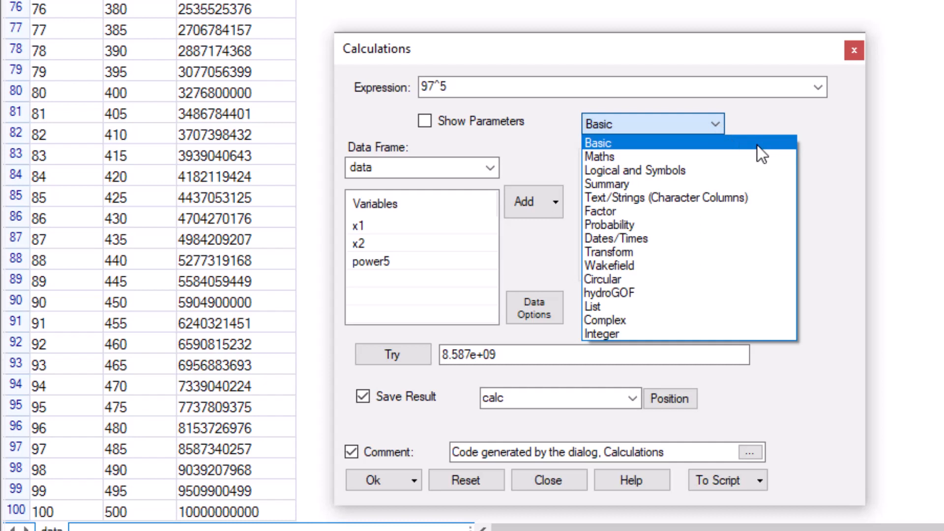
{"action": "left_click", "coordinate": [769, 155]}
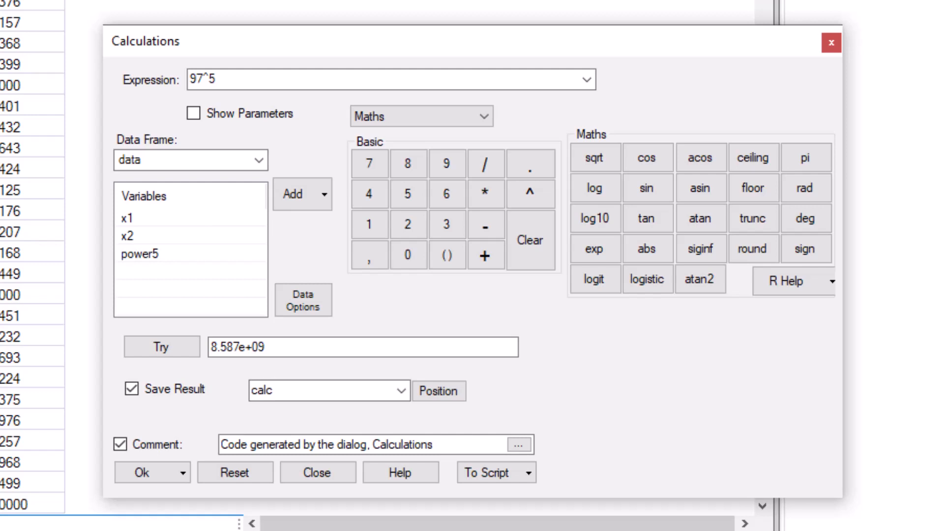
{"action": "left_click", "coordinate": [540, 232]}
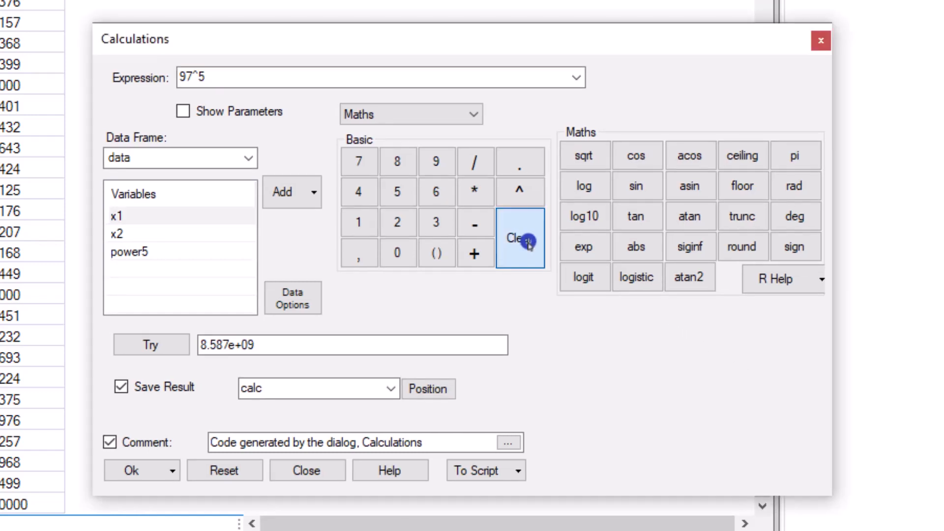
{"action": "left_click", "coordinate": [586, 155]}
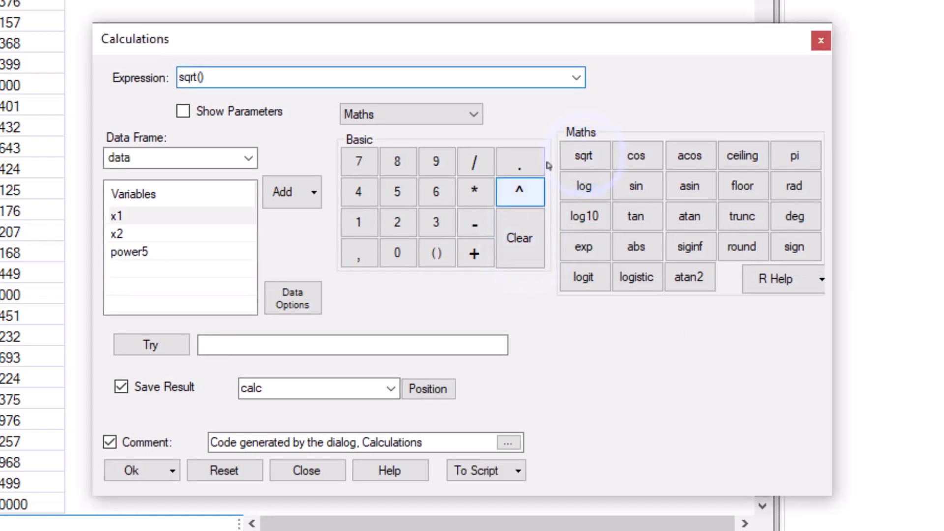
{"action": "left_click", "coordinate": [154, 215]}
{"action": "left_click", "coordinate": [279, 191]}
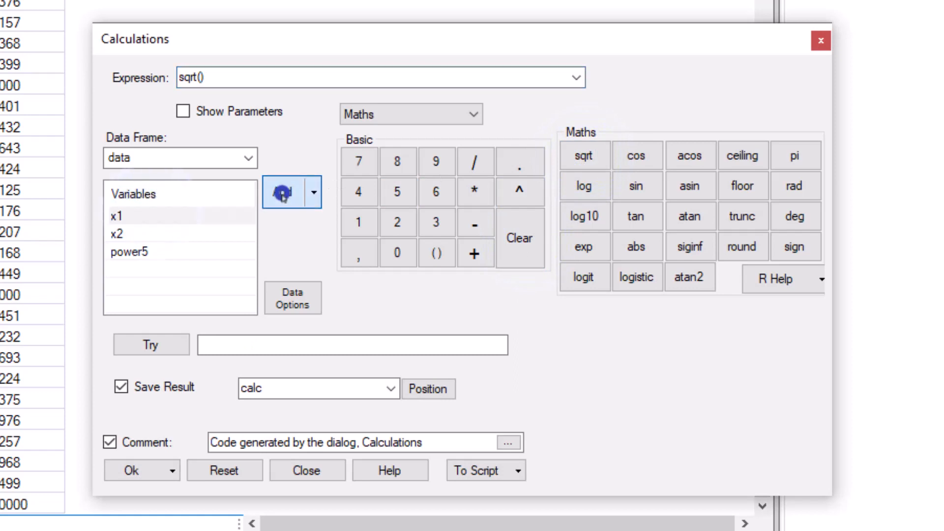
{"action": "left_click", "coordinate": [172, 346]}
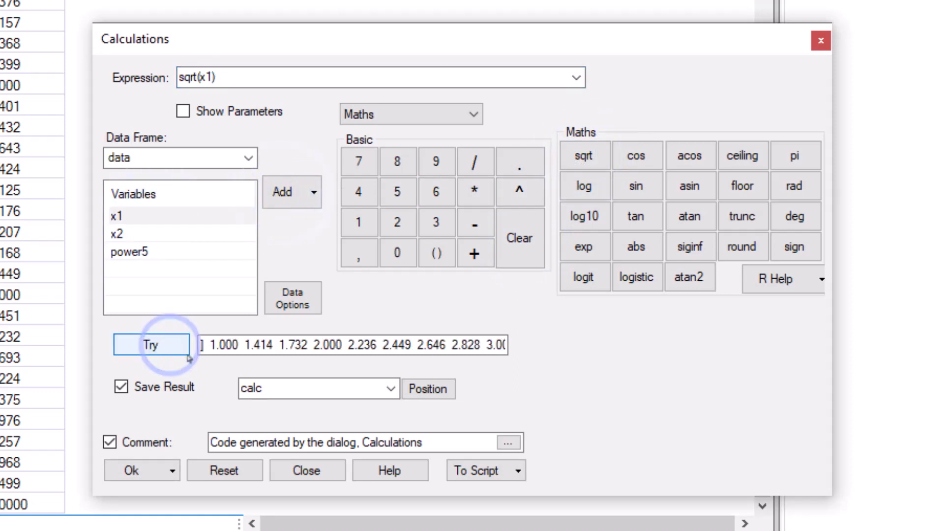
Name the saved result column sqrt and run the sqrt(x1) calculation
{"action": "double_click", "coordinate": [270, 390]}
{"action": "type", "text": "sqr"}
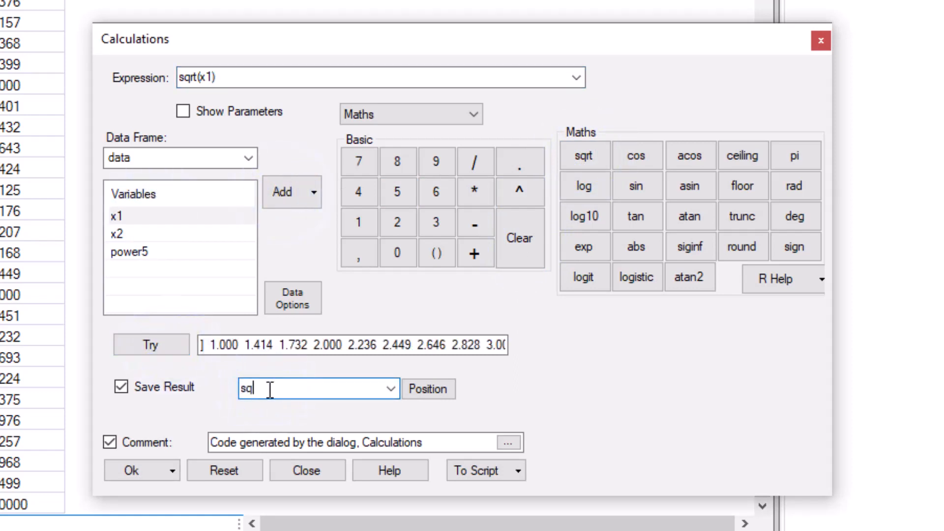
{"action": "type", "text": "t"}
{"action": "left_click", "coordinate": [127, 470]}
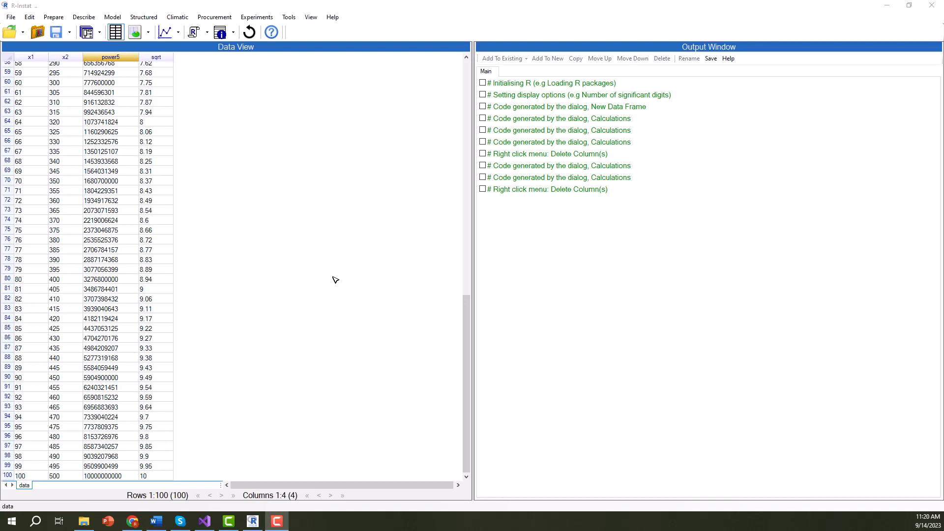
Reopen the last calculation, show the Integer functions, and replace the expression with DescTools::Divisors(x1)
{"action": "left_click", "coordinate": [88, 33]}
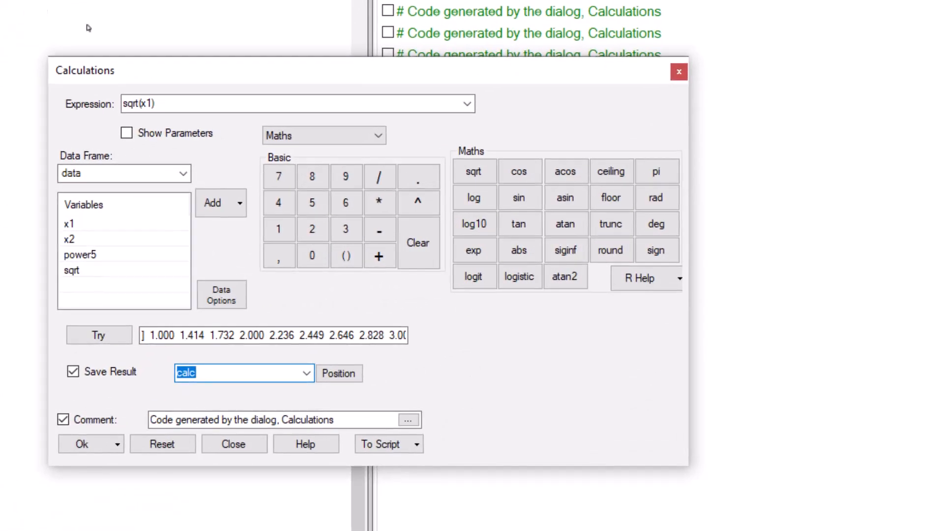
{"action": "left_click", "coordinate": [375, 135]}
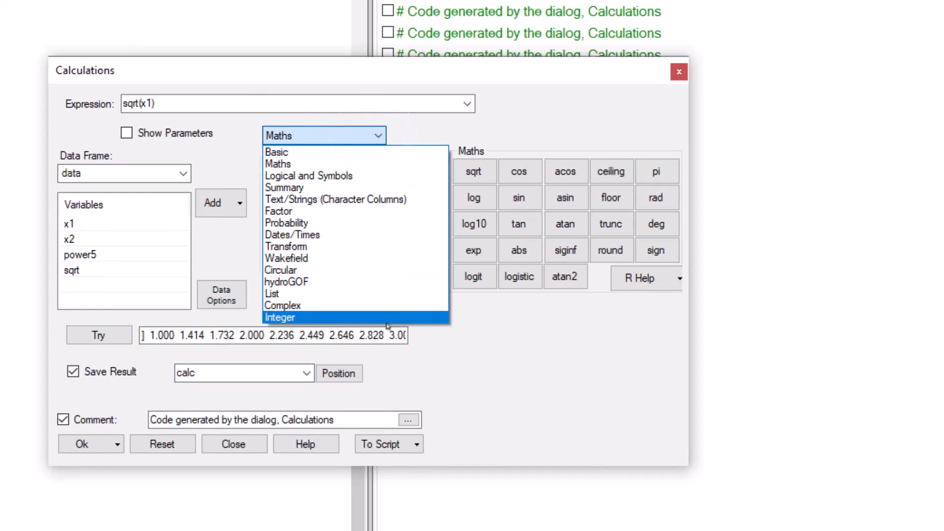
{"action": "left_click", "coordinate": [386, 318]}
{"action": "left_click", "coordinate": [434, 259]}
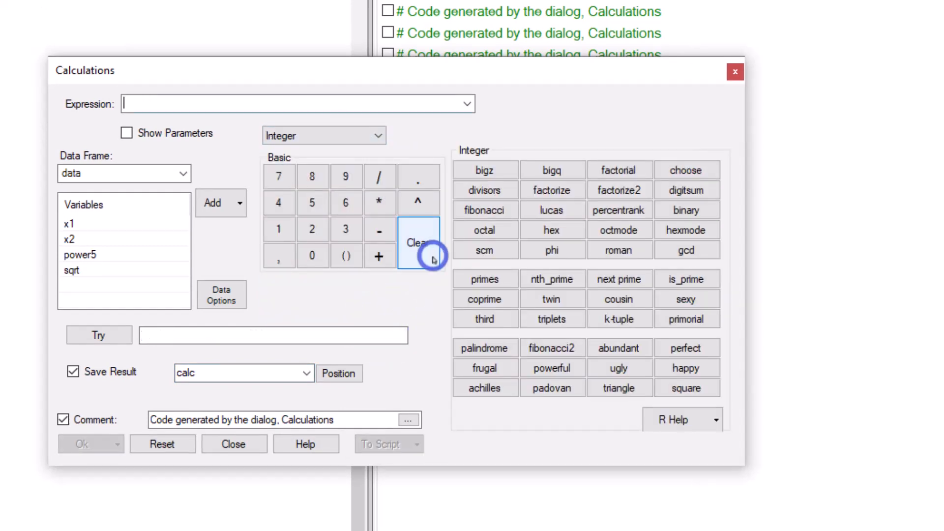
{"action": "left_click", "coordinate": [474, 194]}
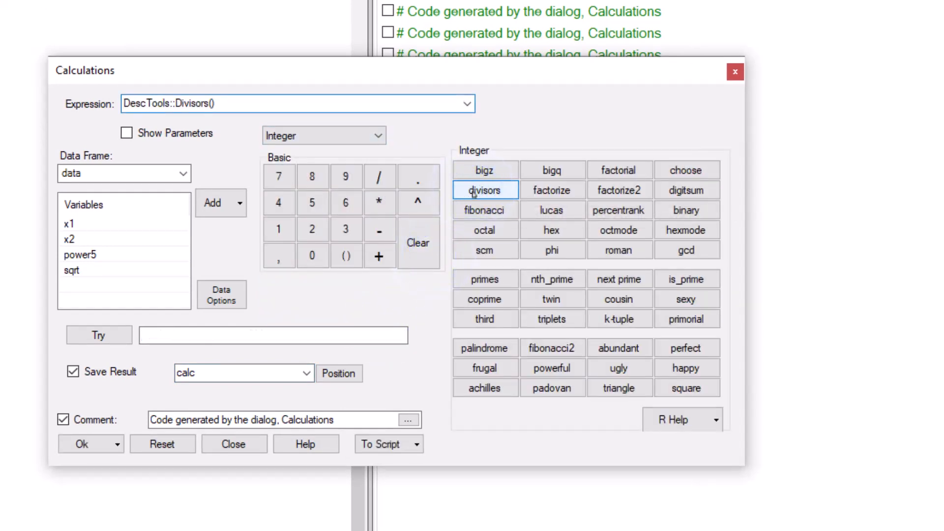
{"action": "left_click", "coordinate": [73, 224]}
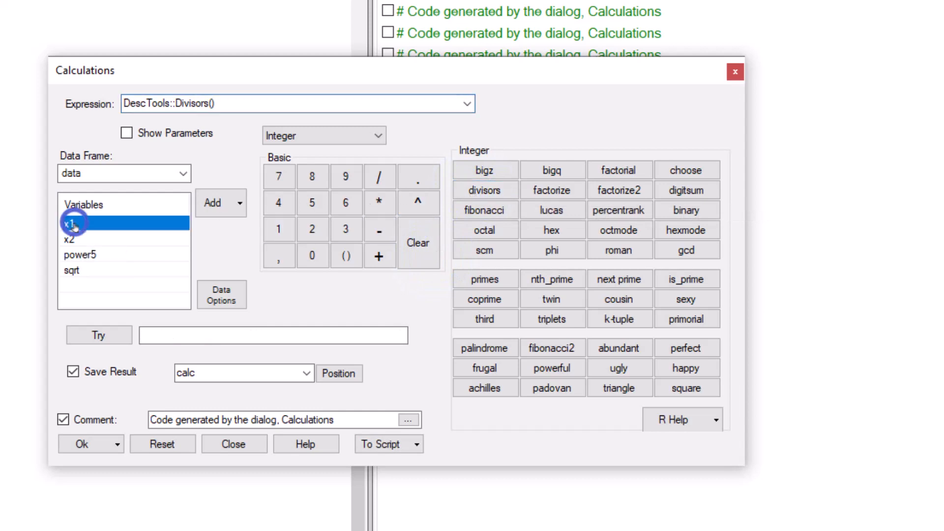
{"action": "left_click", "coordinate": [212, 205]}
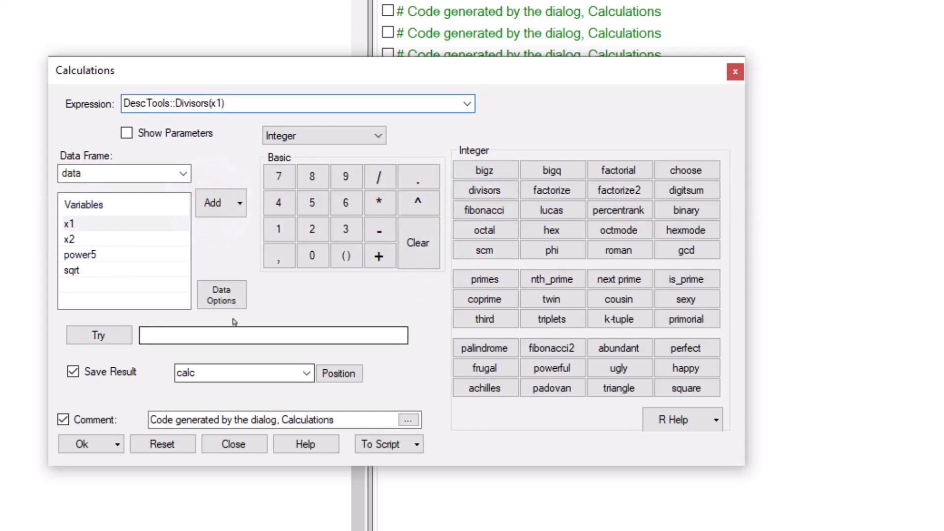
Name the saved result column divisors and run the Divisors(x1) calculation
{"action": "left_click", "coordinate": [246, 372]}
{"action": "type", "text": "d"}
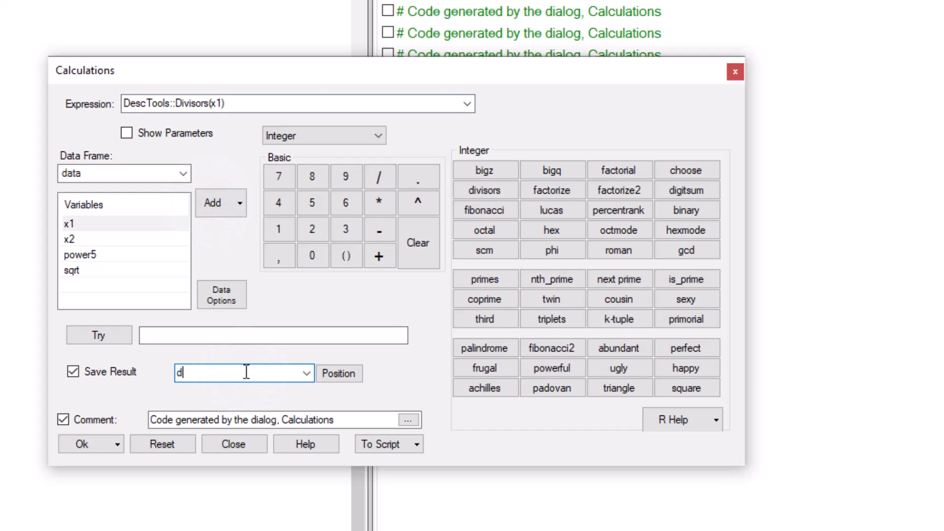
{"action": "type", "text": "ivisors"}
{"action": "left_click", "coordinate": [95, 444]}
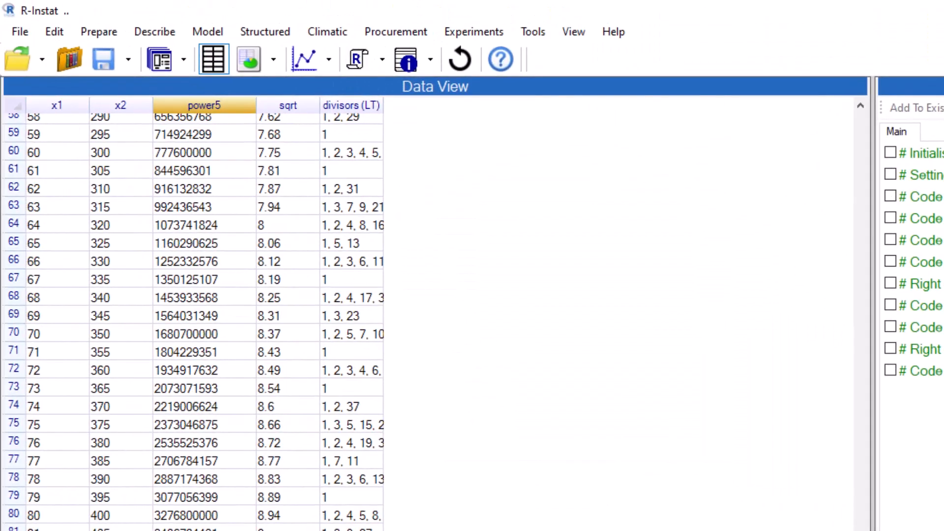
Widen the divisors column in the data view to show its longer lists, and select rows 11 and 12
{"action": "scroll", "coordinate": [727, 230], "scroll_direction": "up", "scroll_amount": 15}
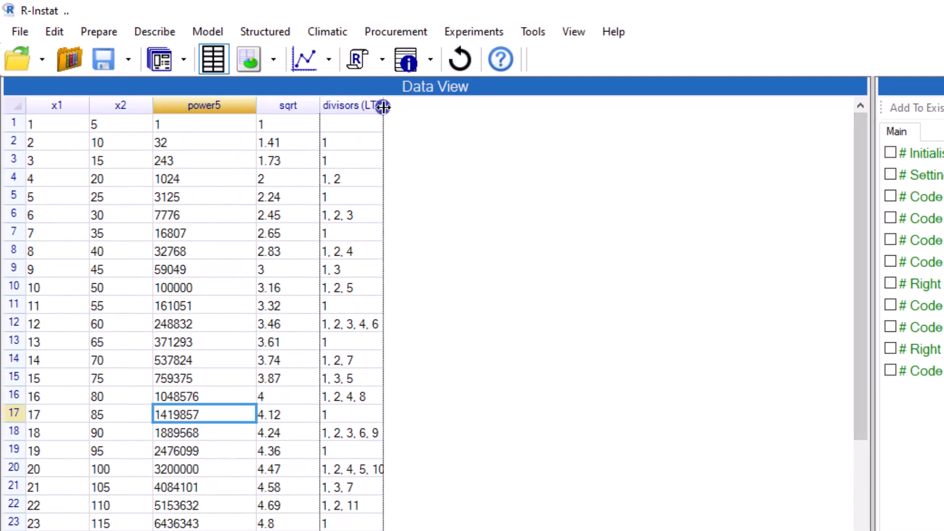
{"action": "left_click_drag", "start_coordinate": [383, 105], "coordinate": [431, 108]}
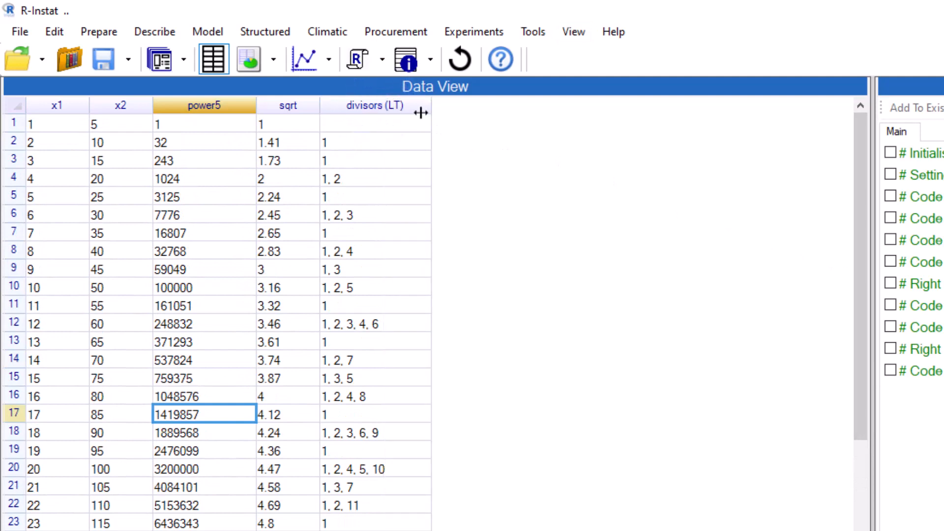
{"action": "left_click", "coordinate": [11, 305]}
{"action": "left_click", "coordinate": [10, 322], "text": "shift"}
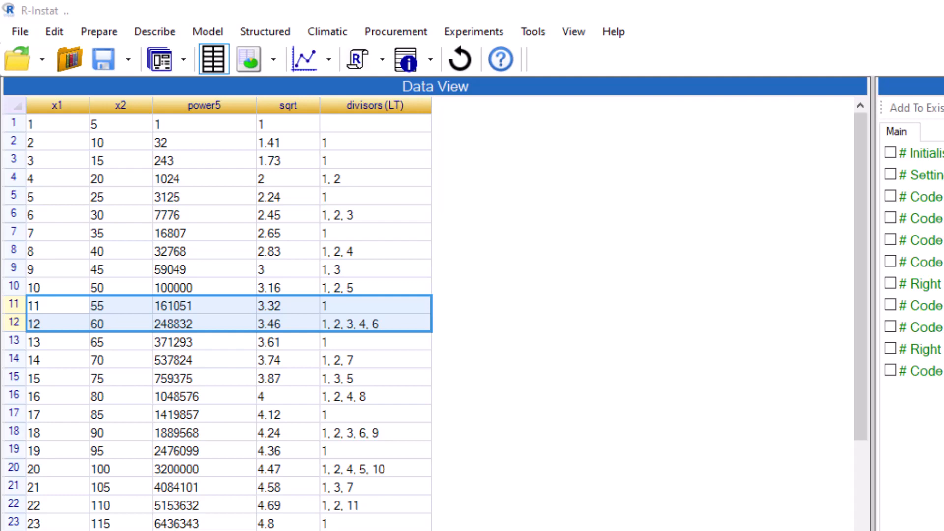
Reopen the last calculation, replace its expression with primes::generate_n_primes(n=nrow(x=data)), and try it
{"action": "left_click", "coordinate": [162, 61]}
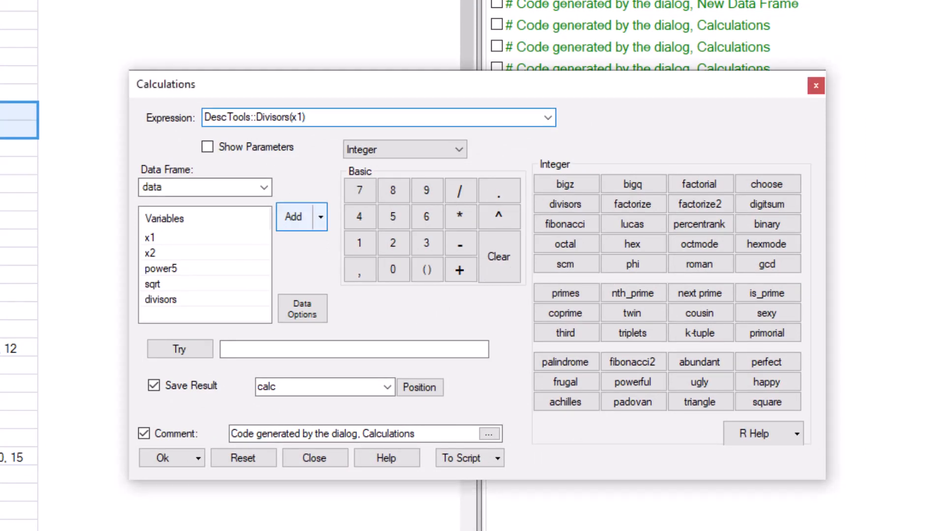
{"action": "left_click", "coordinate": [499, 251]}
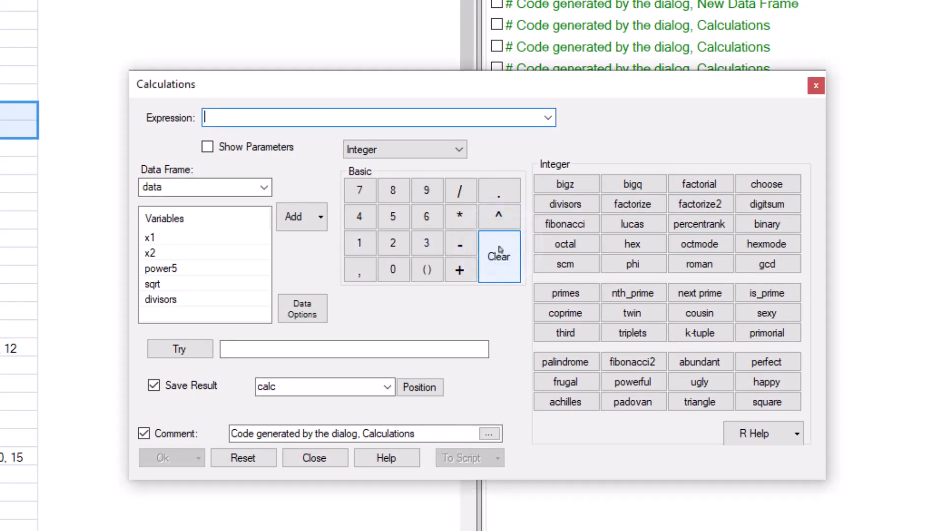
{"action": "left_click", "coordinate": [572, 292]}
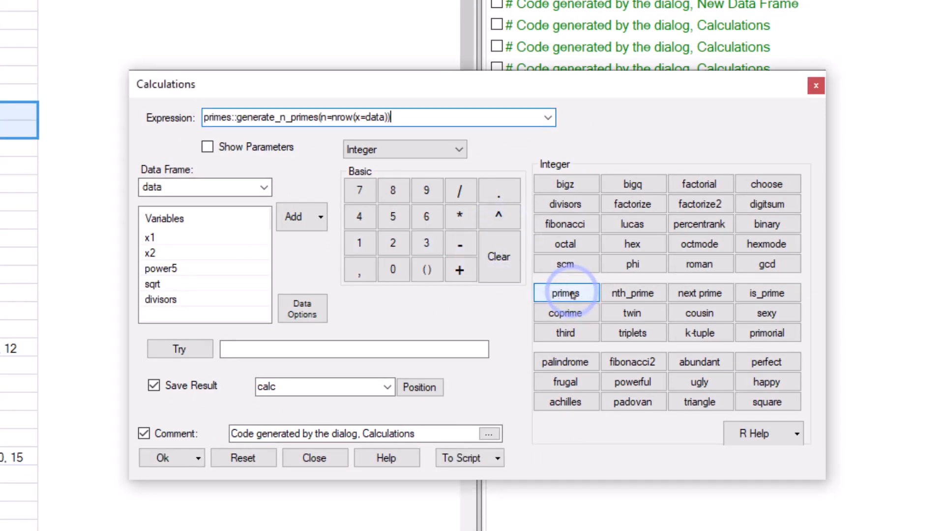
{"action": "left_click", "coordinate": [201, 348]}
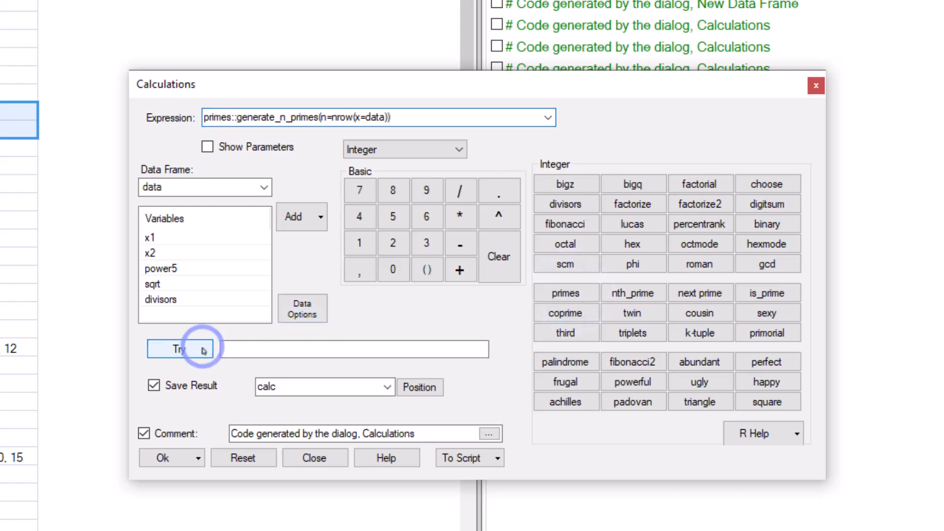
Name the saved result column primes and run the prime generation calculation
{"action": "left_click", "coordinate": [279, 392]}
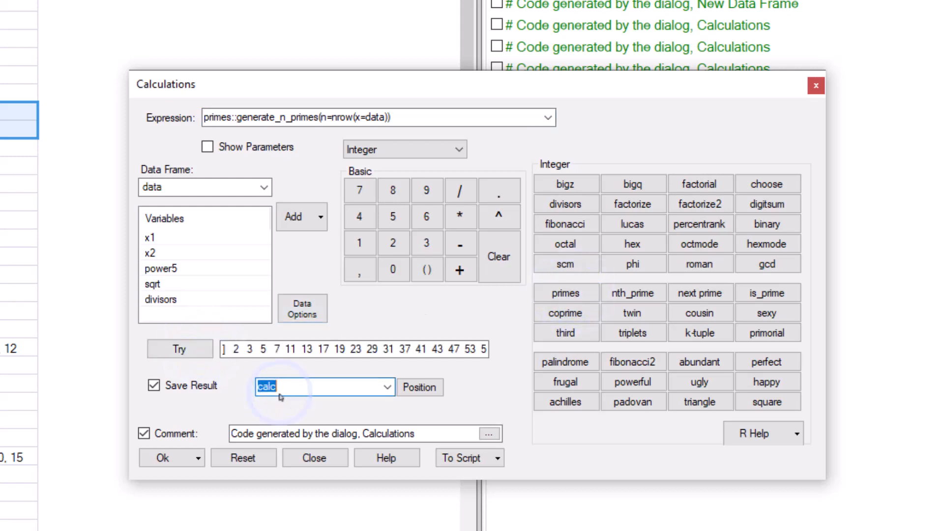
{"action": "type", "text": "primes"}
{"action": "left_click", "coordinate": [165, 461]}
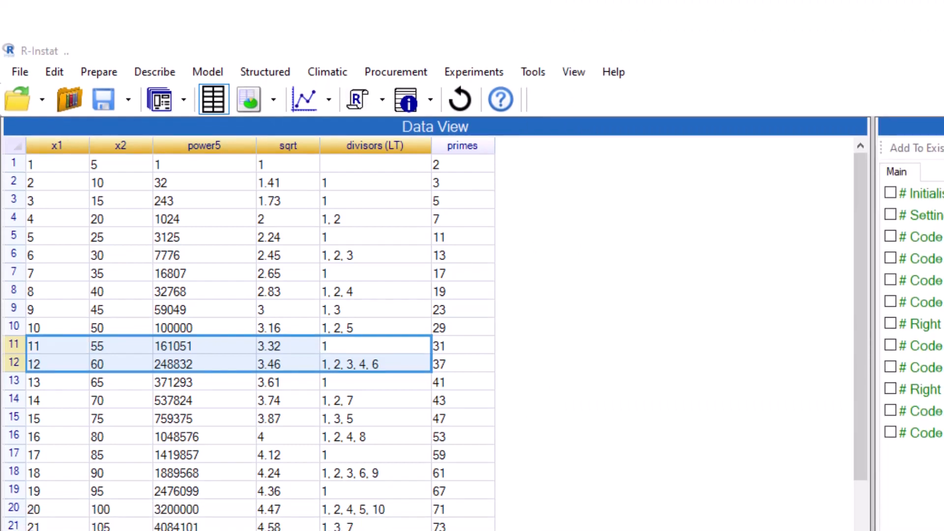
Examine the primes column by selecting rows 25 and 100, and return to the first rows of the data
{"action": "left_click", "coordinate": [460, 347]}
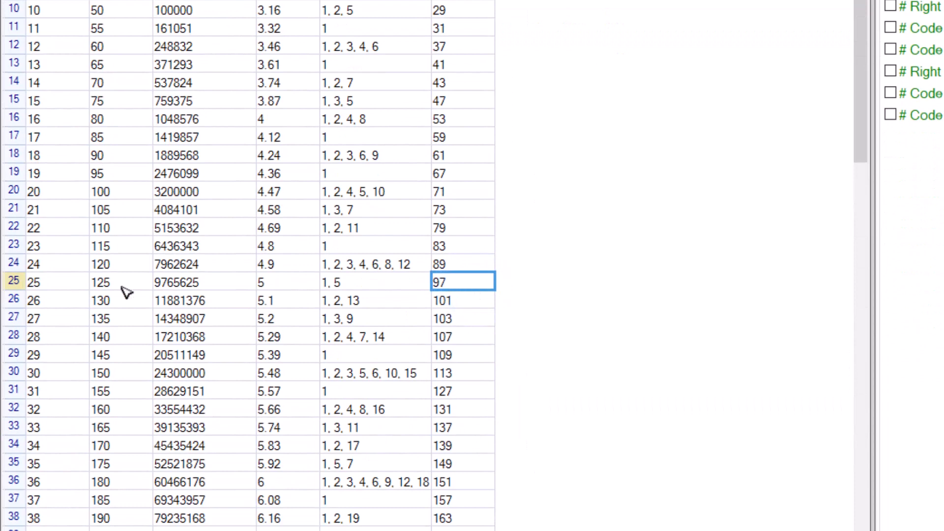
{"action": "left_click", "coordinate": [14, 281]}
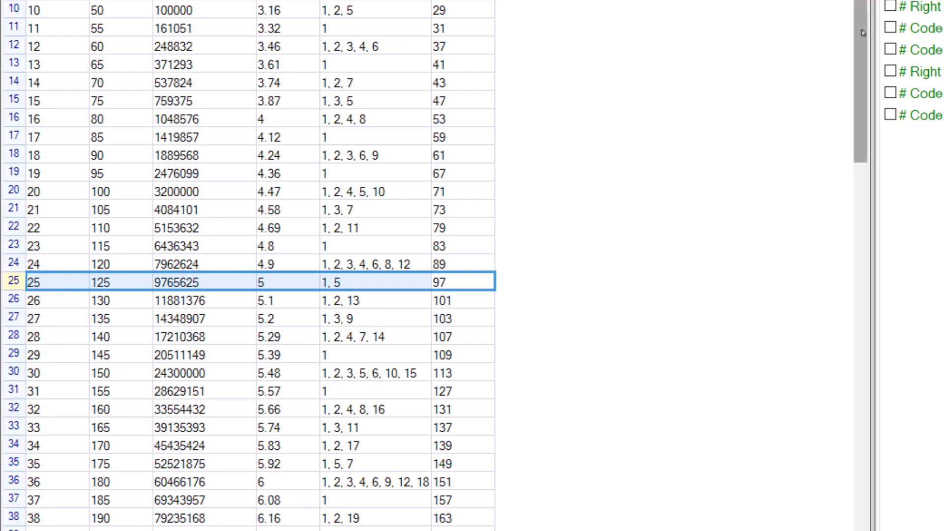
{"action": "left_click_drag", "start_coordinate": [864, 32], "coordinate": [898, 474]}
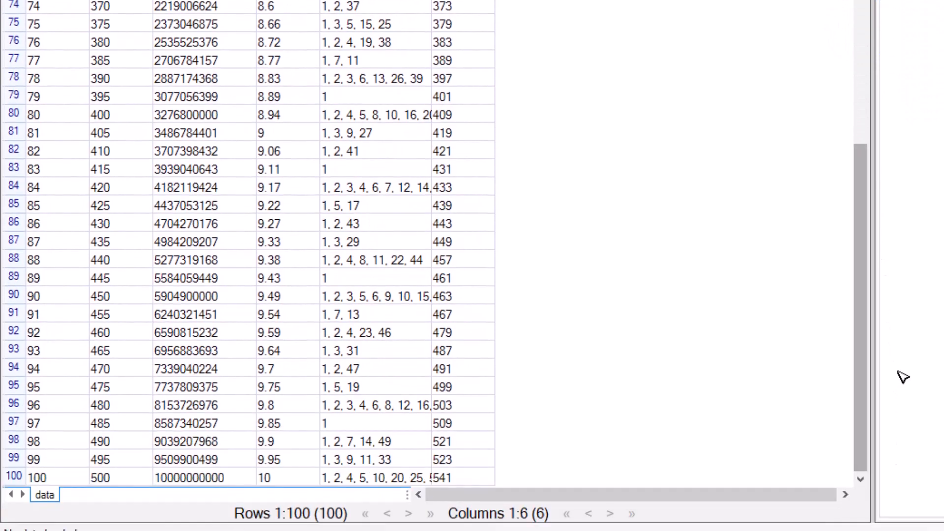
{"action": "left_click", "coordinate": [481, 463]}
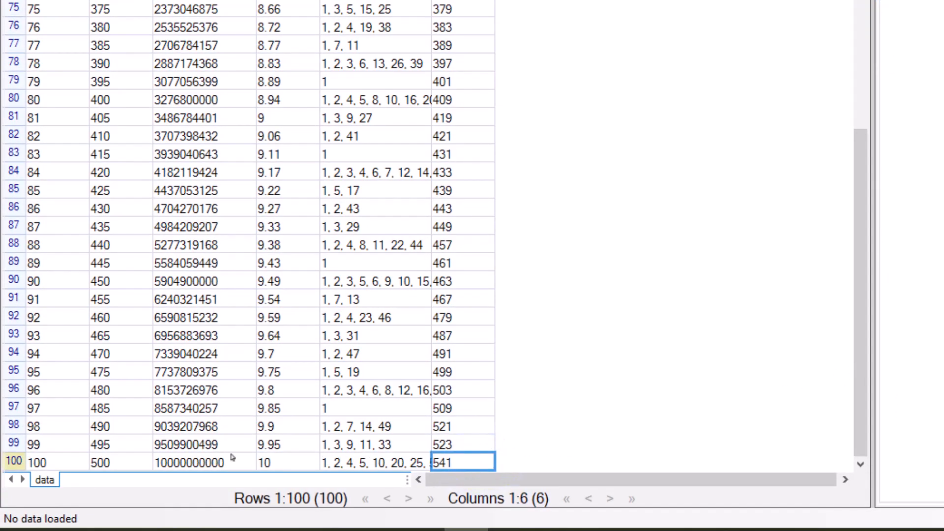
{"action": "left_click", "coordinate": [3, 461]}
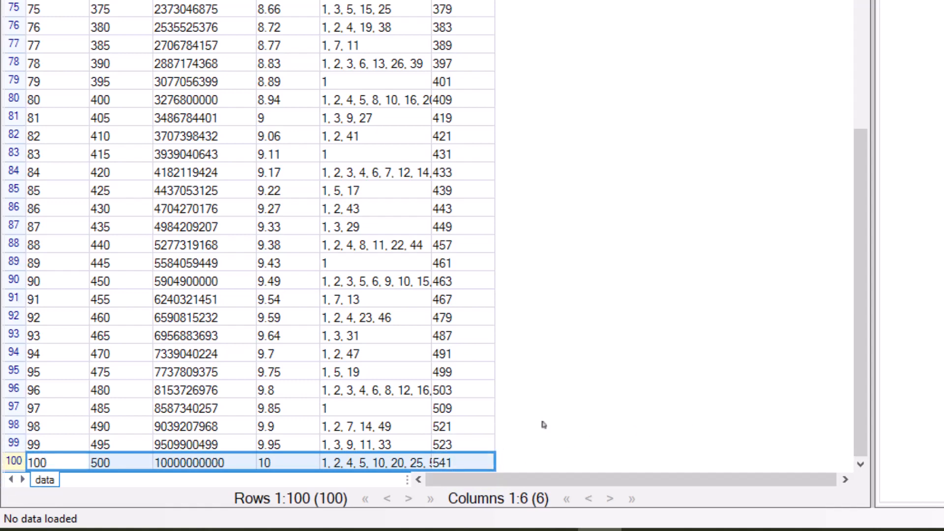
{"action": "left_click_drag", "start_coordinate": [862, 439], "coordinate": [909, 11]}
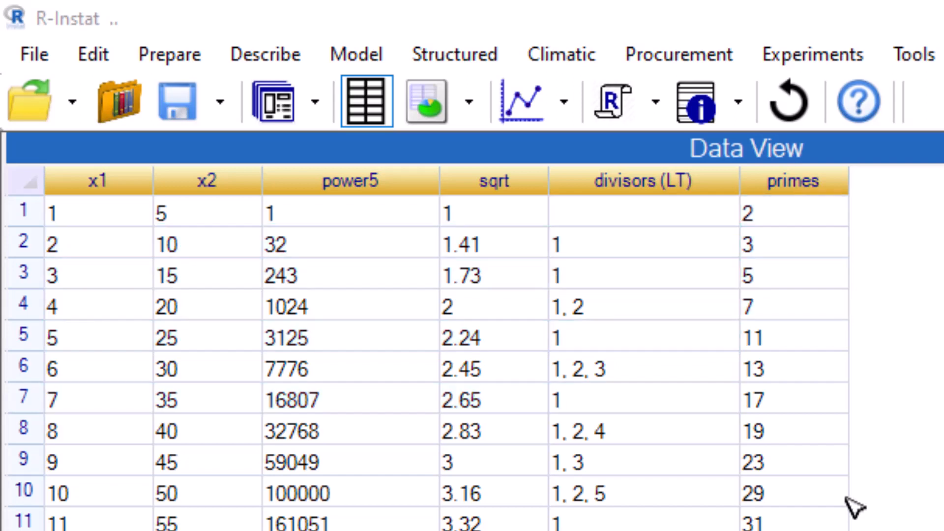
Reopen the last calculation, replace its expression with Zseq::Abundant(n=nrow(x=data), gmp=FALSE), and try it
{"action": "left_click", "coordinate": [273, 103]}
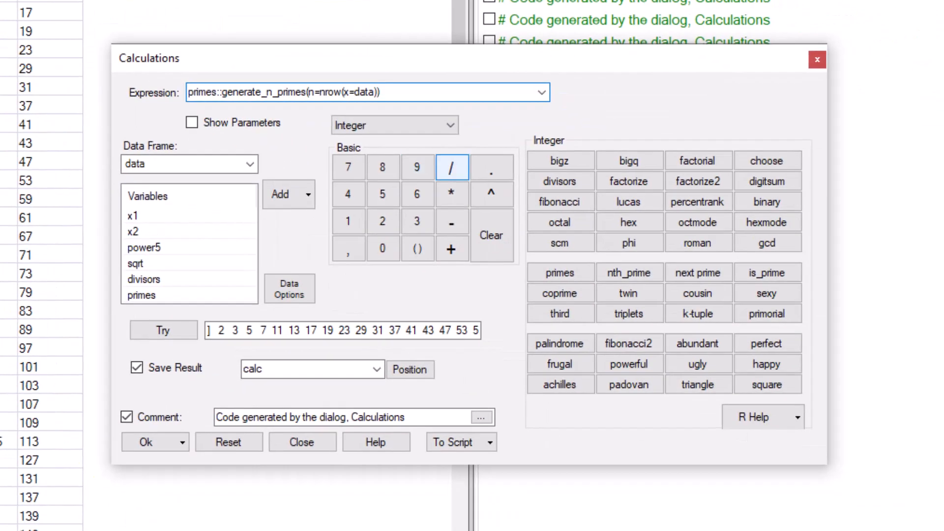
{"action": "left_click", "coordinate": [492, 235]}
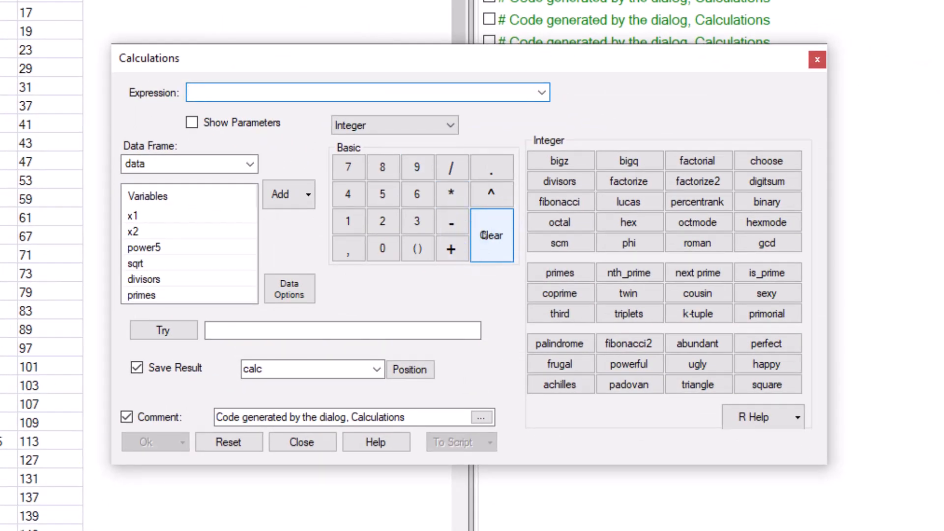
{"action": "left_click", "coordinate": [697, 343]}
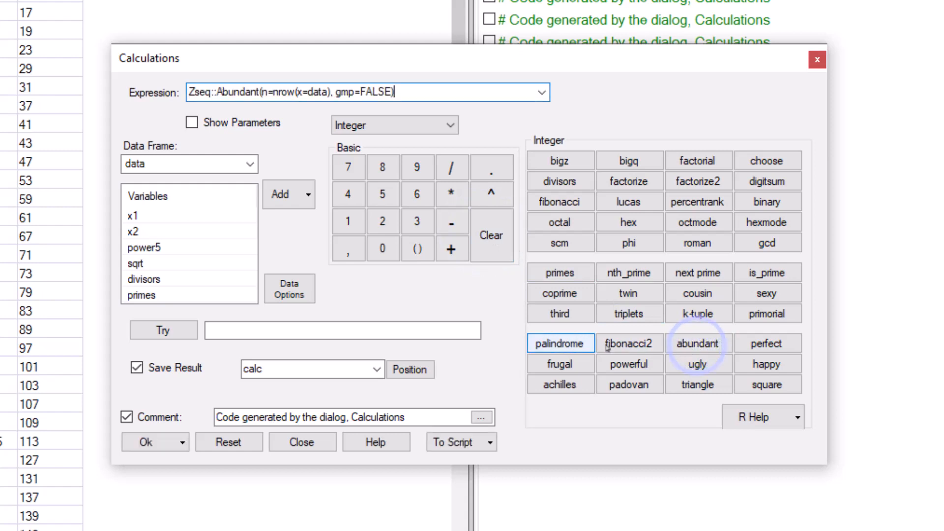
{"action": "left_click", "coordinate": [182, 334]}
Name the saved result column abundant and run the abundant numbers calculation
{"action": "left_click", "coordinate": [277, 373]}
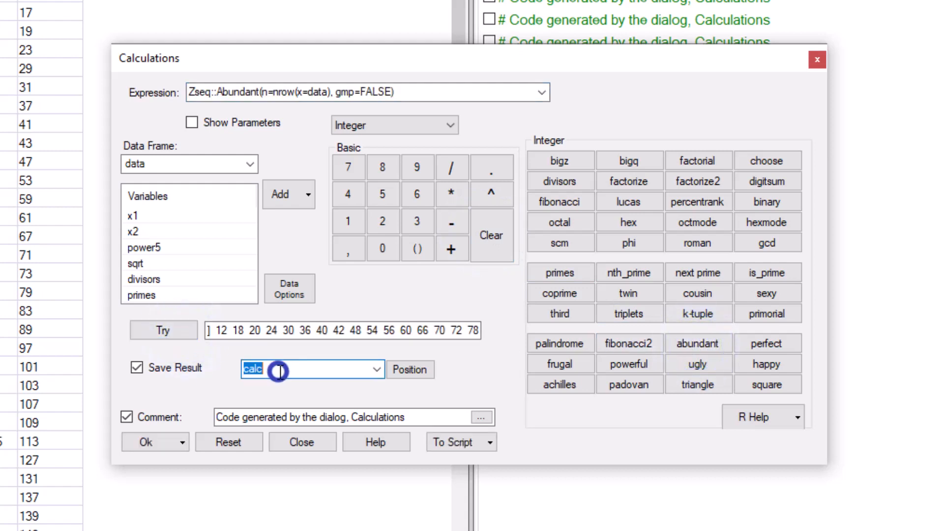
{"action": "type", "text": "abun"}
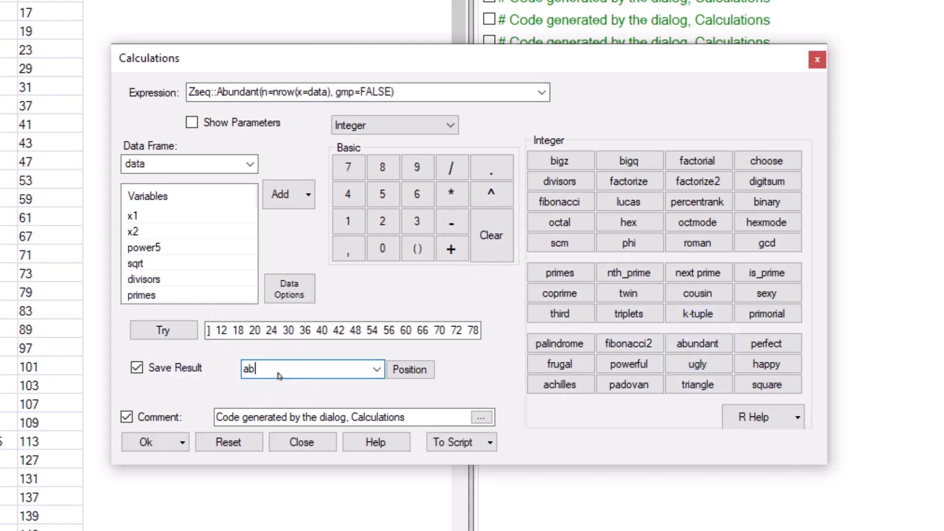
{"action": "type", "text": "dant"}
{"action": "left_click", "coordinate": [148, 444]}
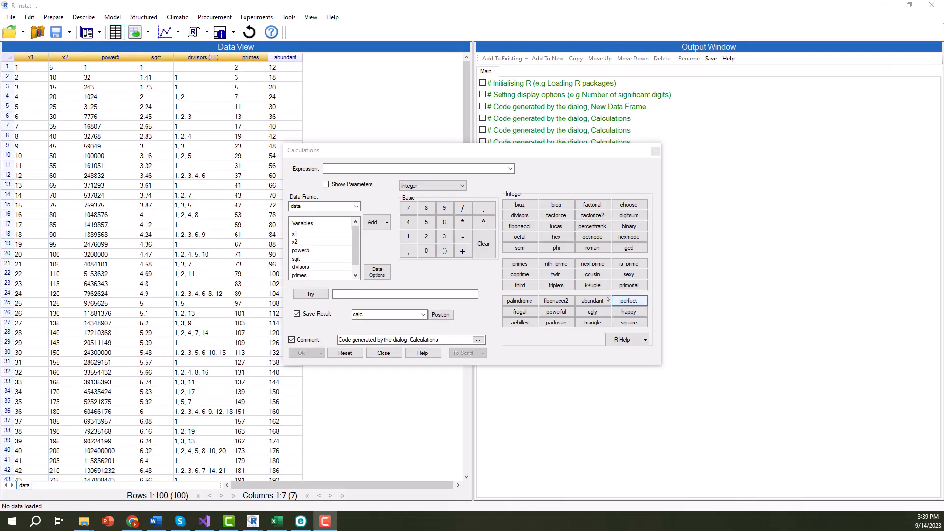
Enter the Zseq abundant numbers expression, change its function name from Abundant to Deficient, and try it
{"action": "left_click", "coordinate": [627, 301]}
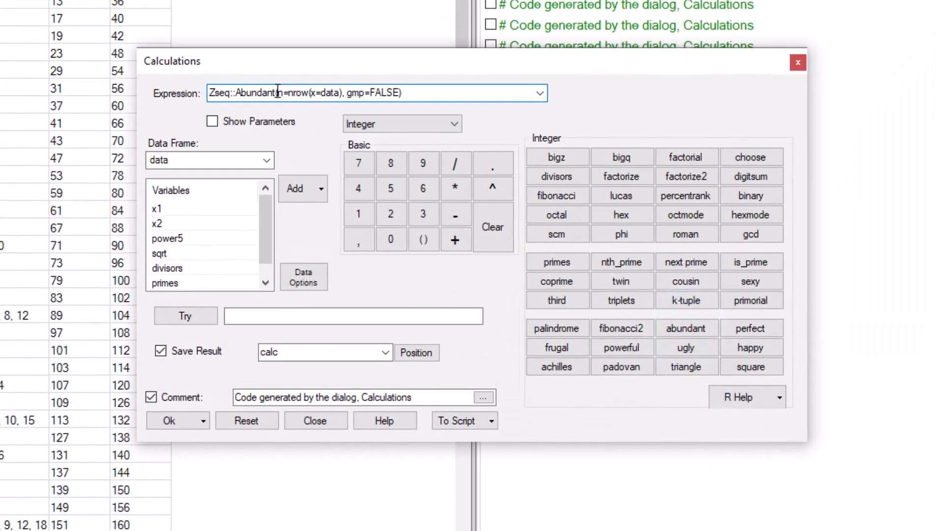
{"action": "left_click", "coordinate": [277, 92]}
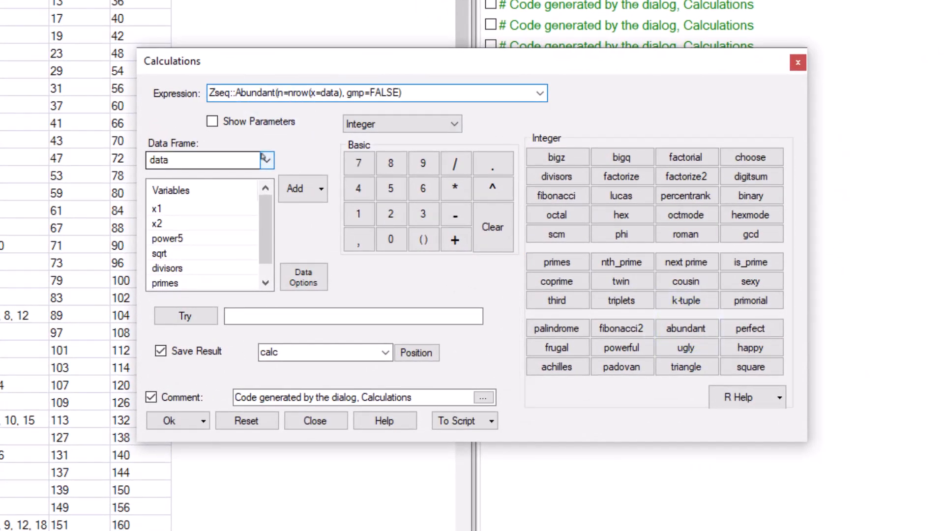
{"action": "key", "text": "shift+Left"}
{"action": "key", "text": "shift+Left"}
{"action": "key", "text": "shift+Left"}
{"action": "key", "text": "shift+Left"}
{"action": "key", "text": "shift+Left"}
{"action": "key", "text": "shift+Left"}
{"action": "key", "text": "shift+Left"}
{"action": "key", "text": "shift+Left"}
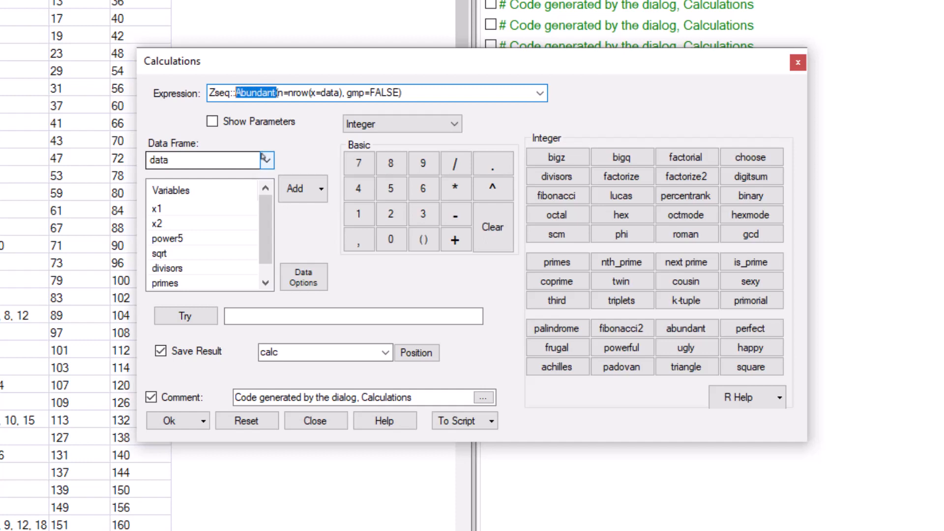
{"action": "type", "text": "Deficien"}
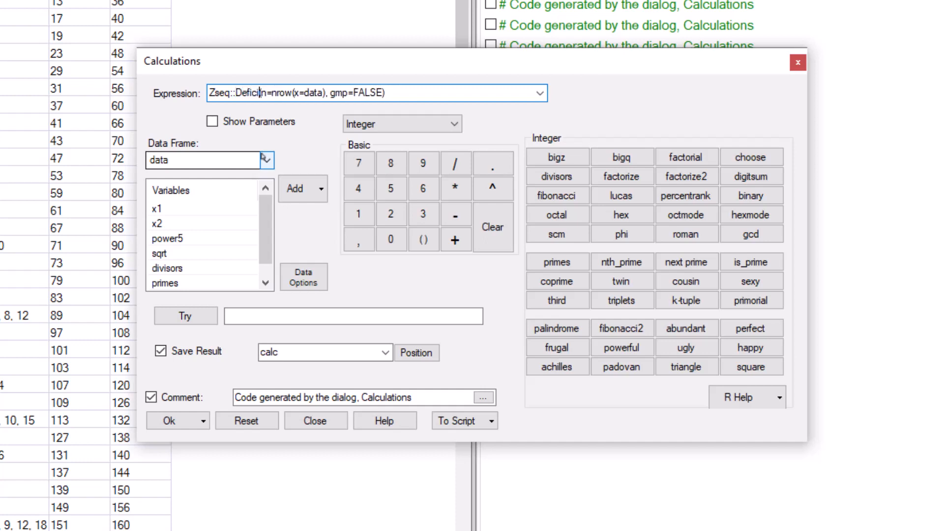
{"action": "type", "text": "t"}
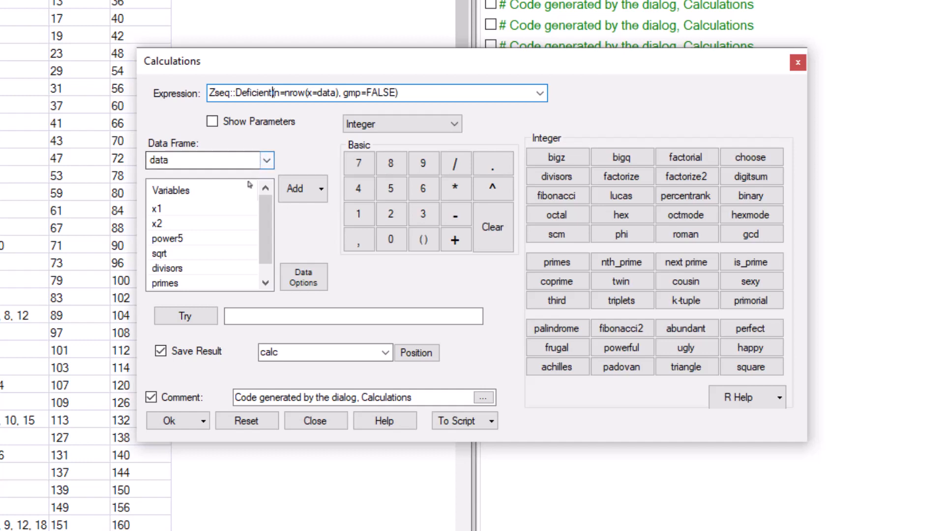
{"action": "left_click", "coordinate": [184, 317]}
Name the saved result column deficient and run the deficient numbers calculation
{"action": "double_click", "coordinate": [313, 354]}
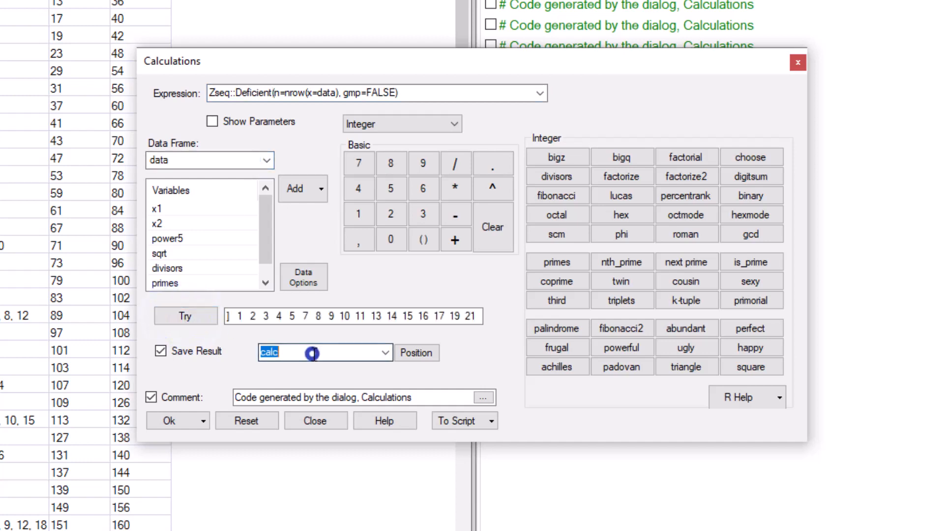
{"action": "type", "text": "defici"}
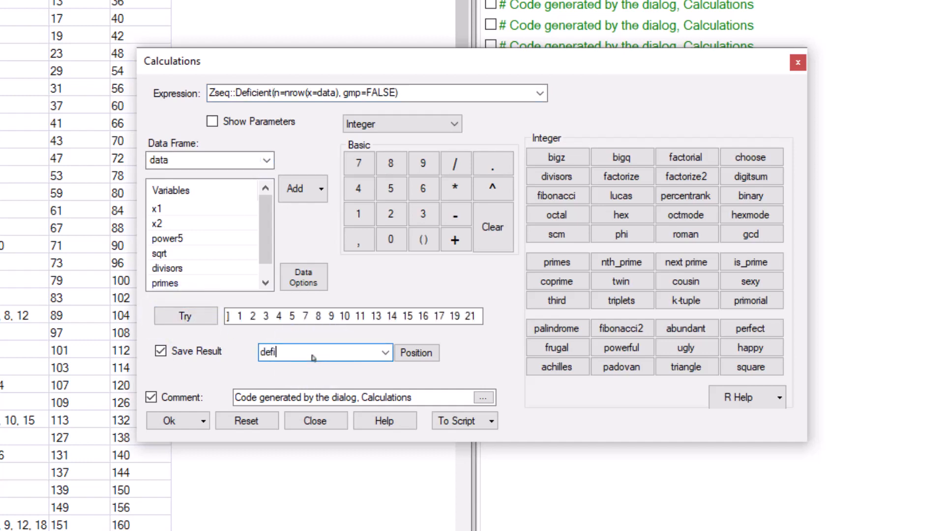
{"action": "type", "text": "ent"}
{"action": "left_click", "coordinate": [177, 427]}
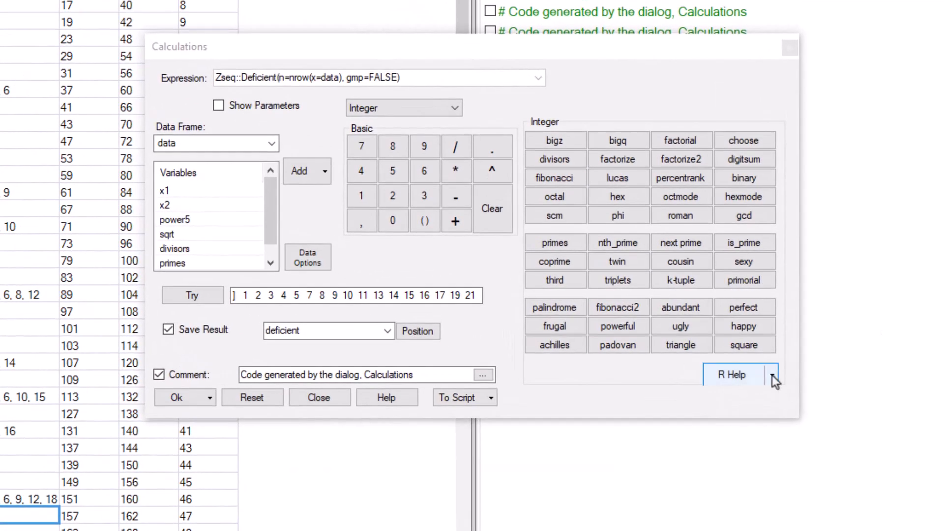
Open the Zseq package's R help, read the Deficient function page, and return to the package index to browse its functions
{"action": "left_click", "coordinate": [754, 370]}
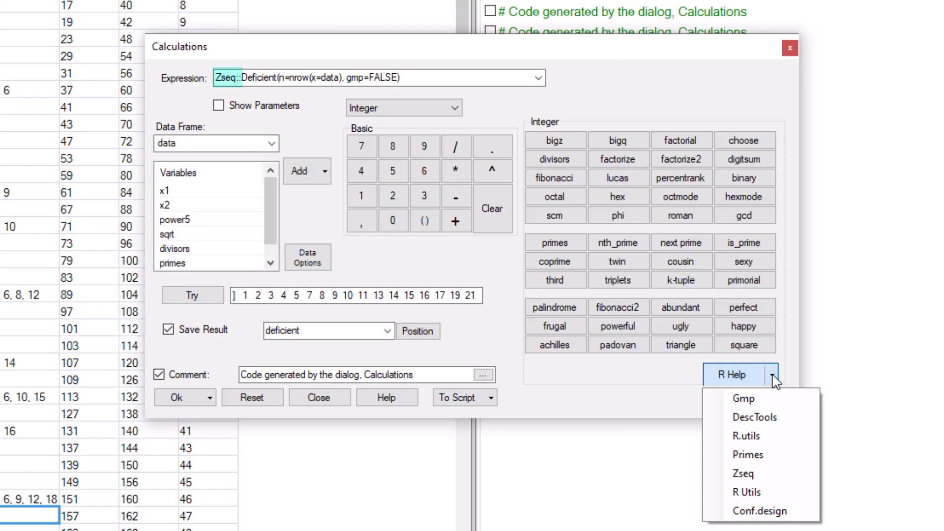
{"action": "left_click", "coordinate": [753, 475]}
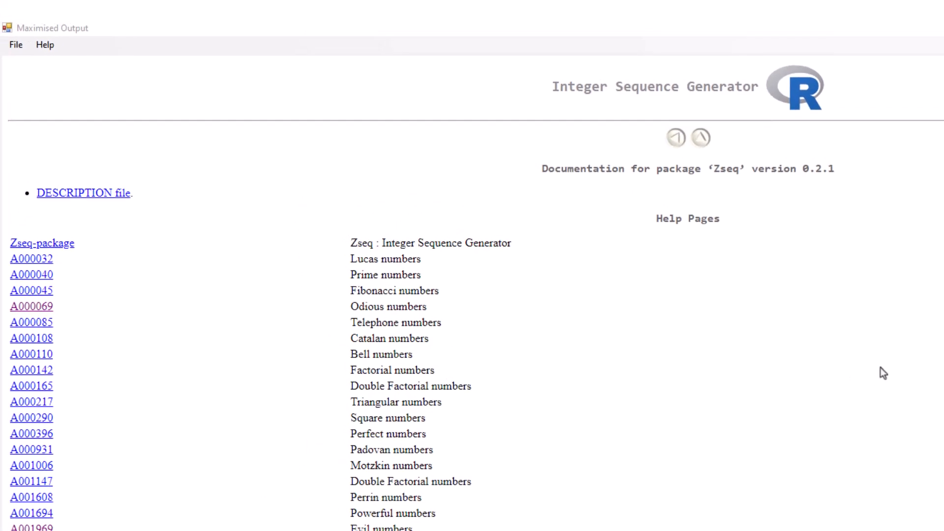
{"action": "scroll", "coordinate": [472, 296], "scroll_direction": "down", "scroll_amount": 12}
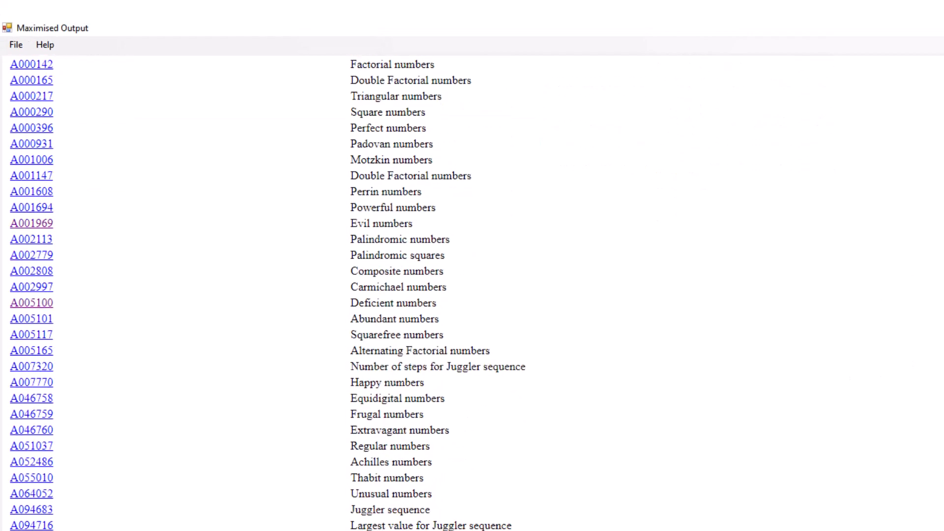
{"action": "scroll", "coordinate": [472, 296], "scroll_direction": "down", "scroll_amount": 3}
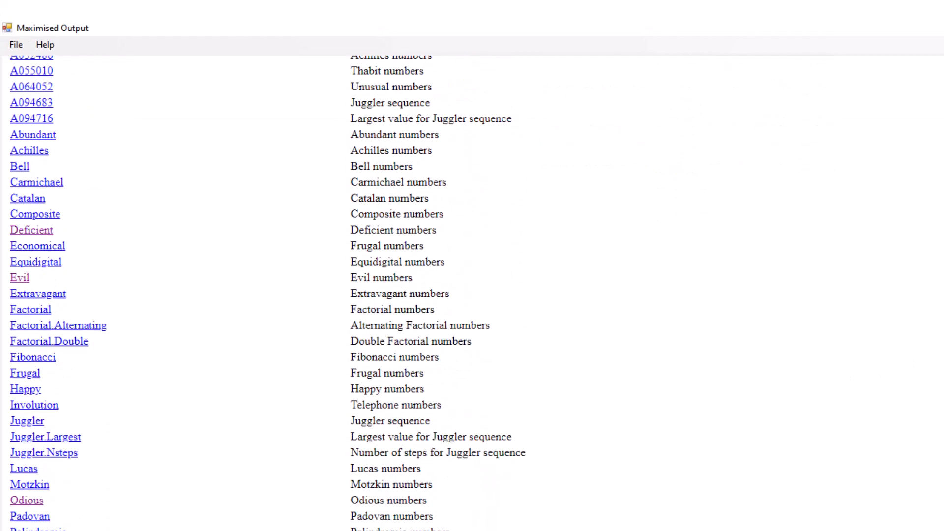
{"action": "left_click", "coordinate": [37, 232]}
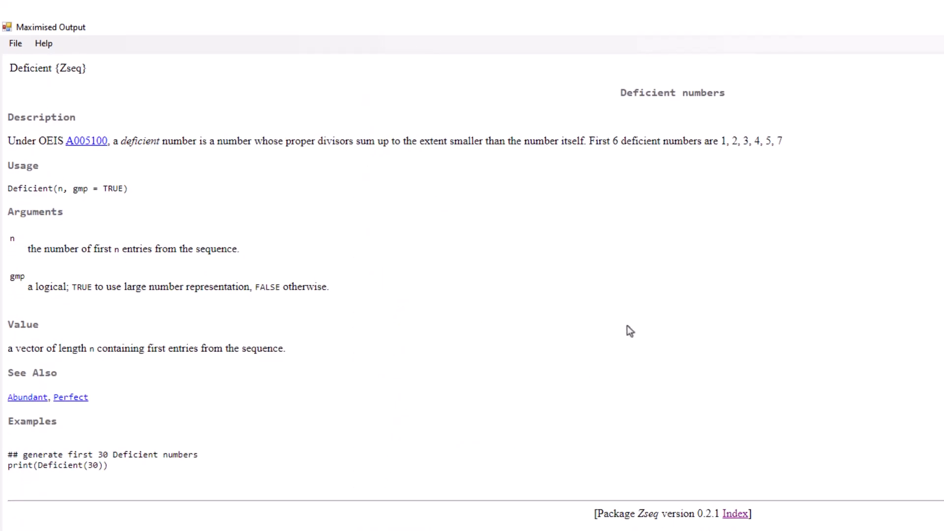
{"action": "left_click", "coordinate": [737, 515]}
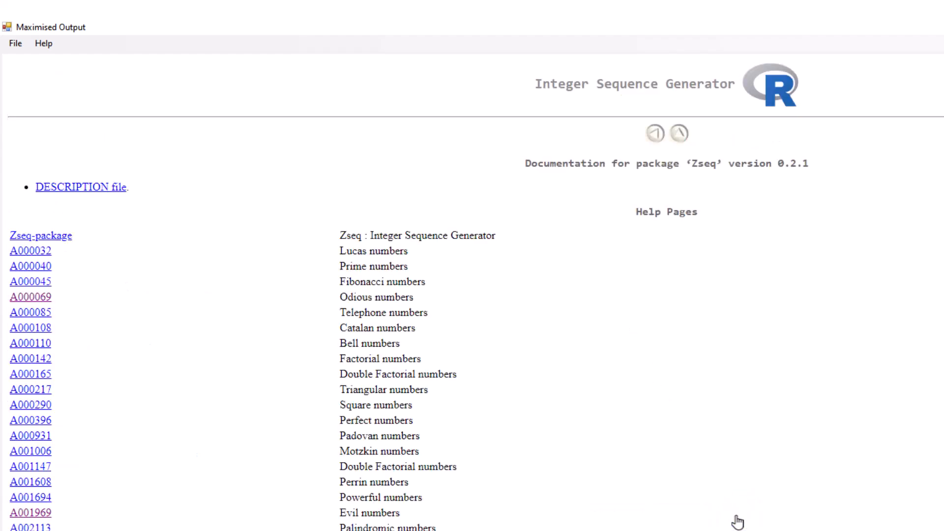
{"action": "scroll", "coordinate": [736, 519], "scroll_direction": "down", "scroll_amount": 15}
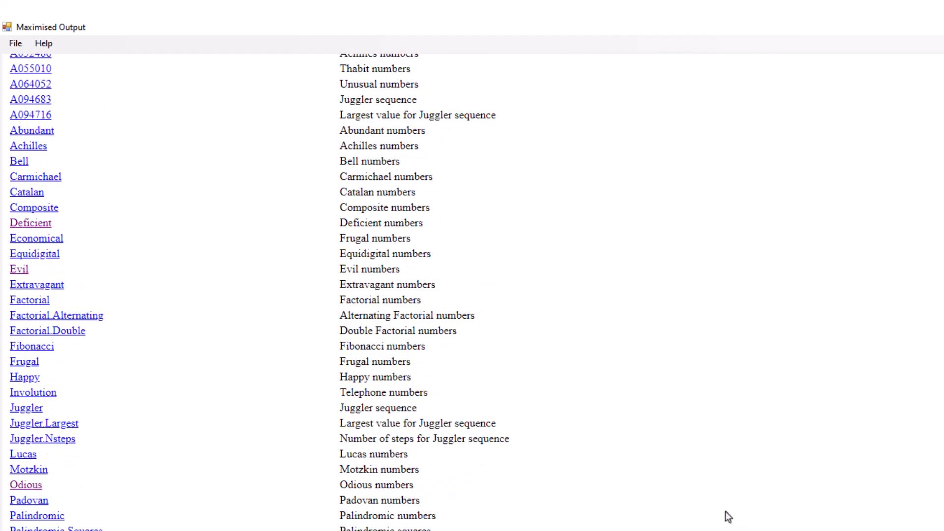
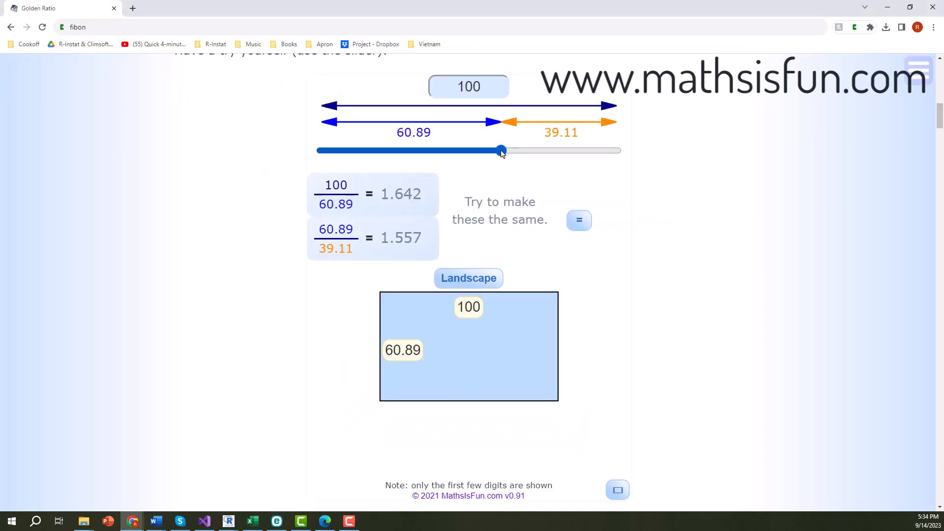
On the Golden Ratio web page in the browser, adjust the slider to bring the two length ratios closer together
{"action": "left_click_drag", "start_coordinate": [502, 153], "coordinate": [505, 155]}
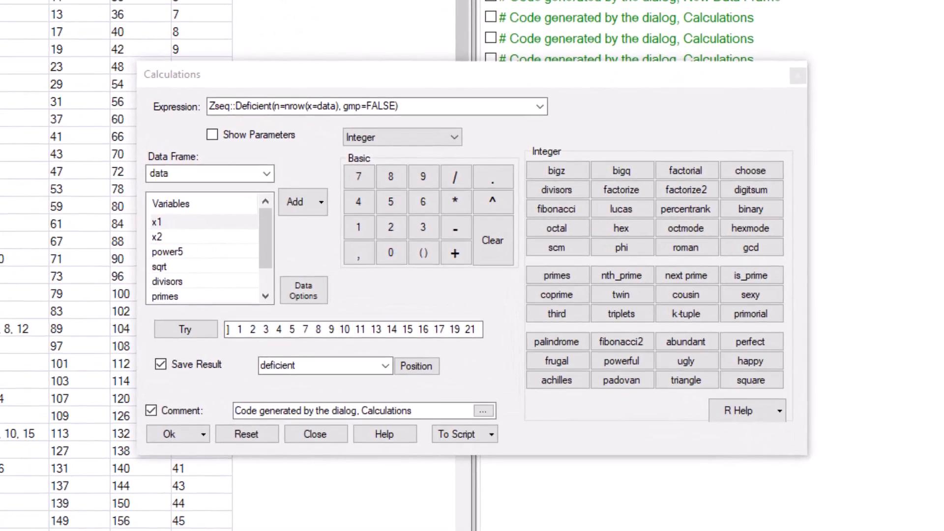
Back in the R-Instat calculator, replace the expression with DescTools::Fibonacci(x1) and try it
{"action": "left_click", "coordinate": [495, 239]}
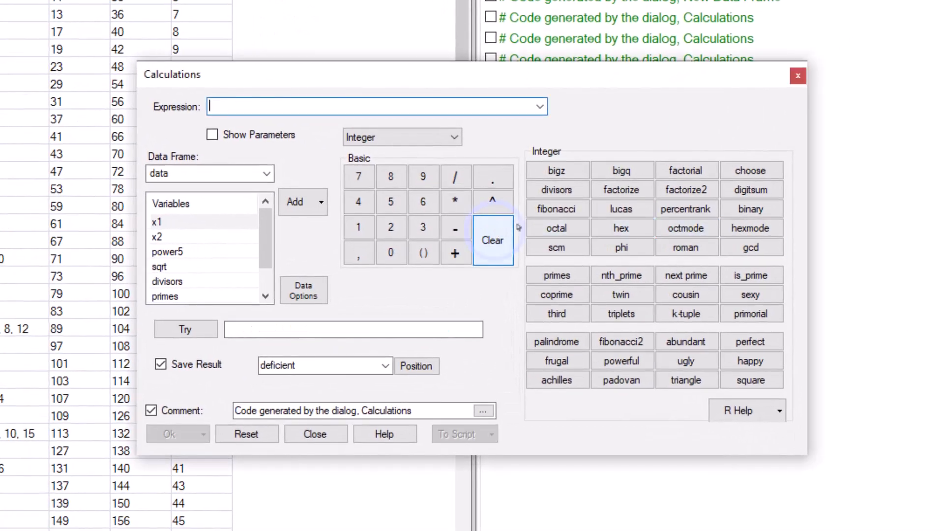
{"action": "left_click", "coordinate": [555, 210]}
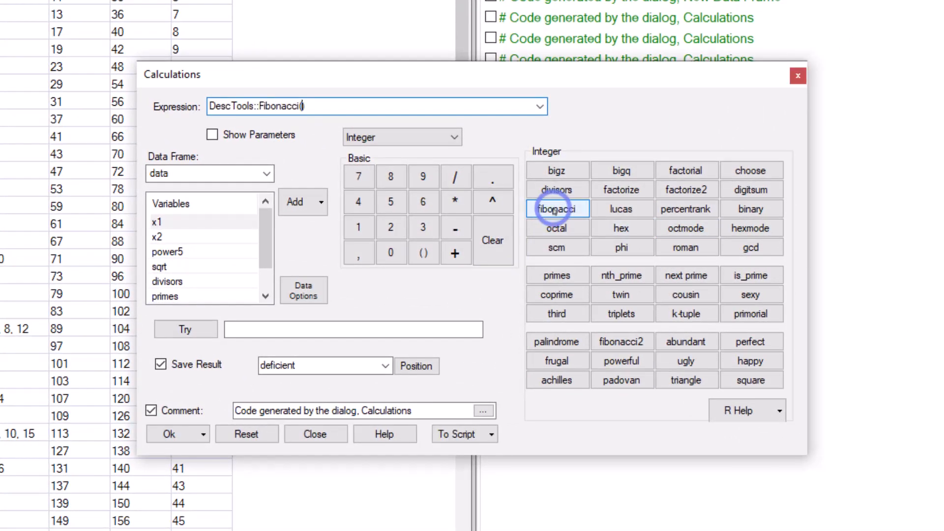
{"action": "left_click", "coordinate": [206, 225]}
{"action": "left_click", "coordinate": [295, 202]}
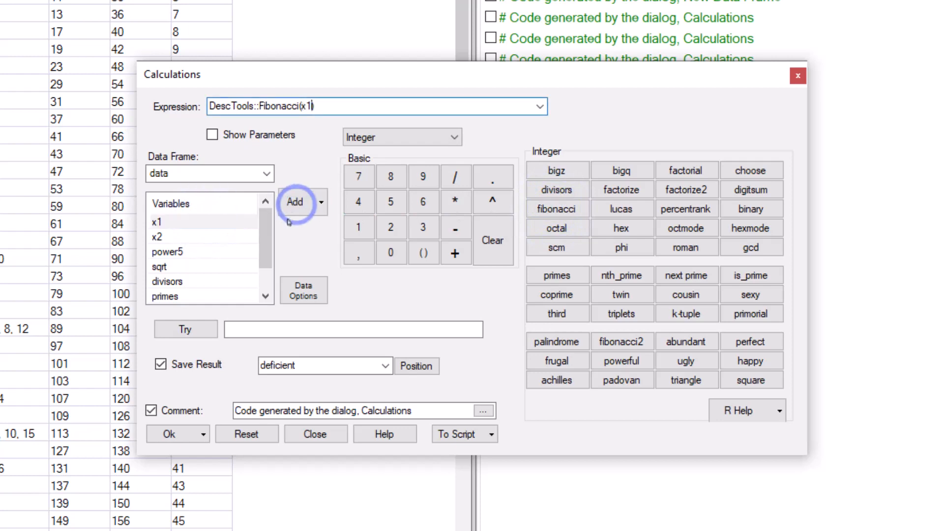
{"action": "left_click", "coordinate": [214, 331]}
Name the saved result column fibonacci and run the Fibonacci calculation
{"action": "left_click", "coordinate": [313, 366]}
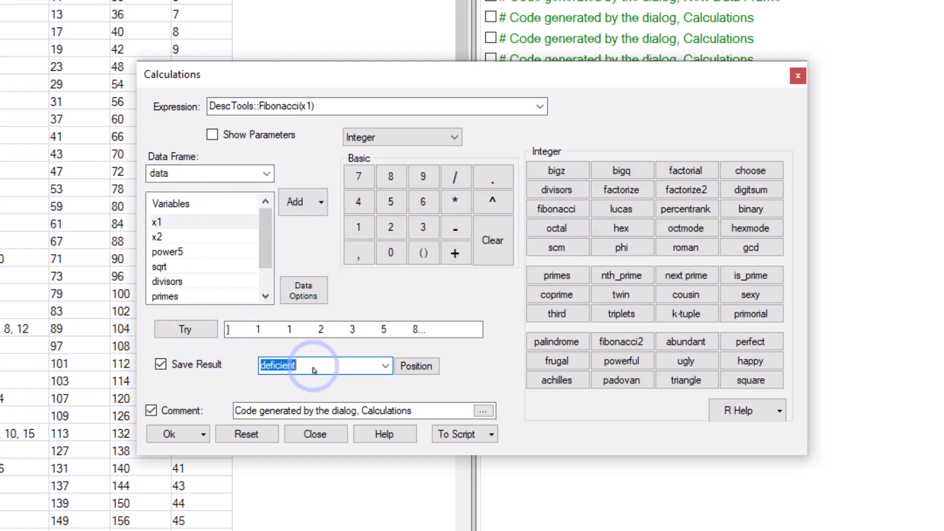
{"action": "type", "text": "fibo"}
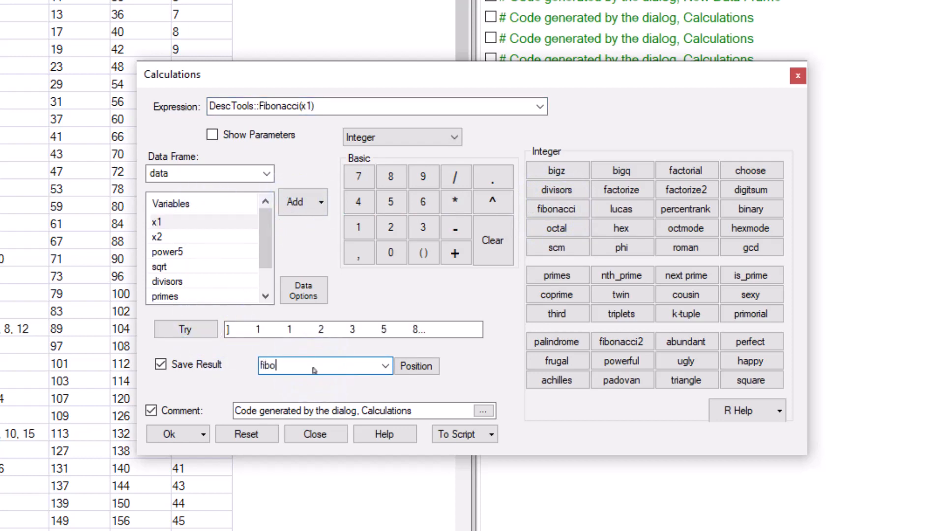
{"action": "type", "text": "nacci"}
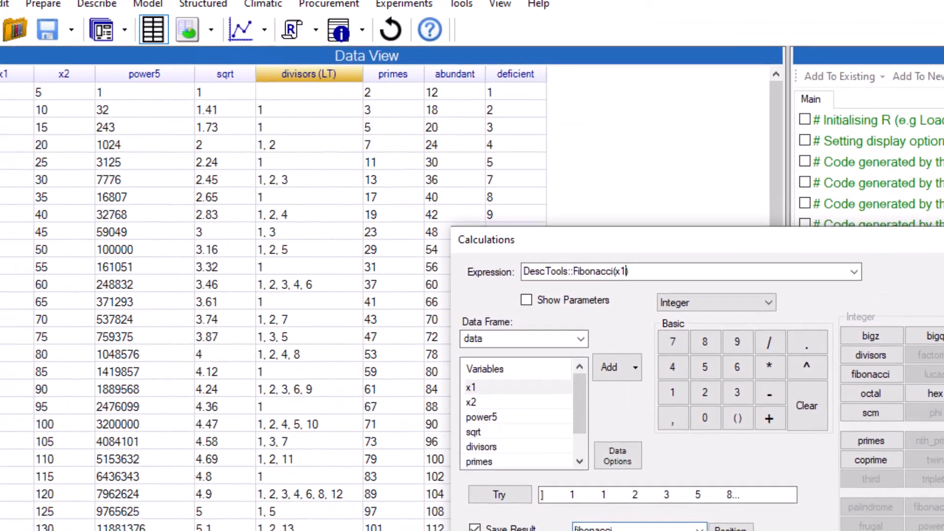
{"action": "left_click", "coordinate": [493, 530]}
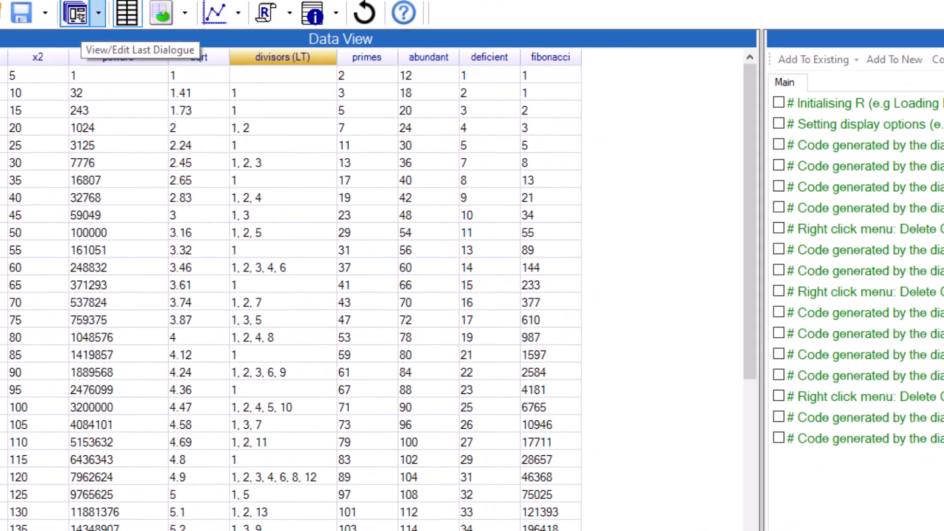
Reopen the last calculation, replace its expression with 13 / 8, and try it
{"action": "left_click", "coordinate": [154, 58]}
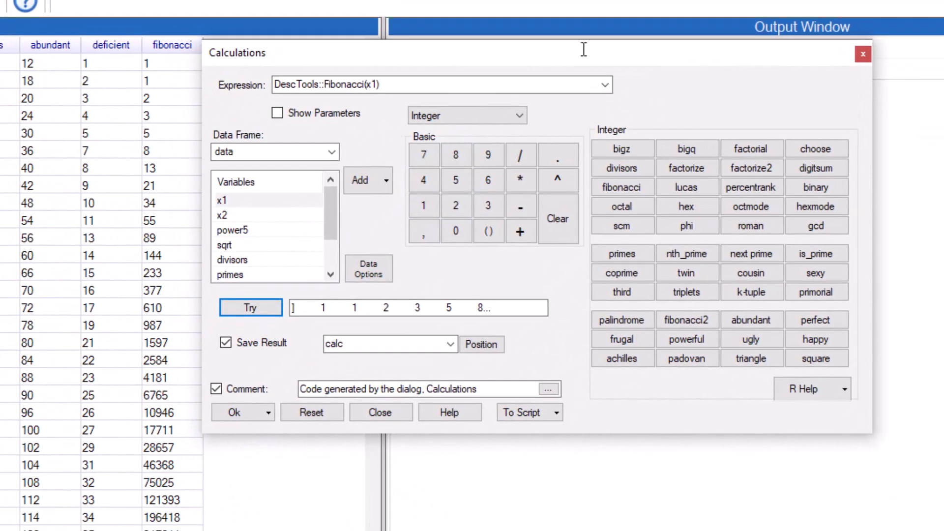
{"action": "left_click", "coordinate": [553, 231]}
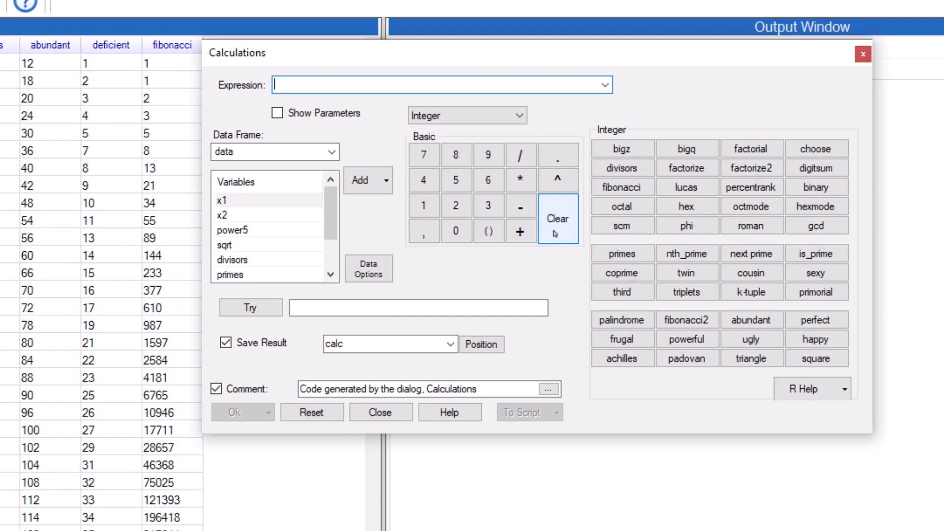
{"action": "left_click", "coordinate": [422, 206]}
{"action": "left_click", "coordinate": [491, 210]}
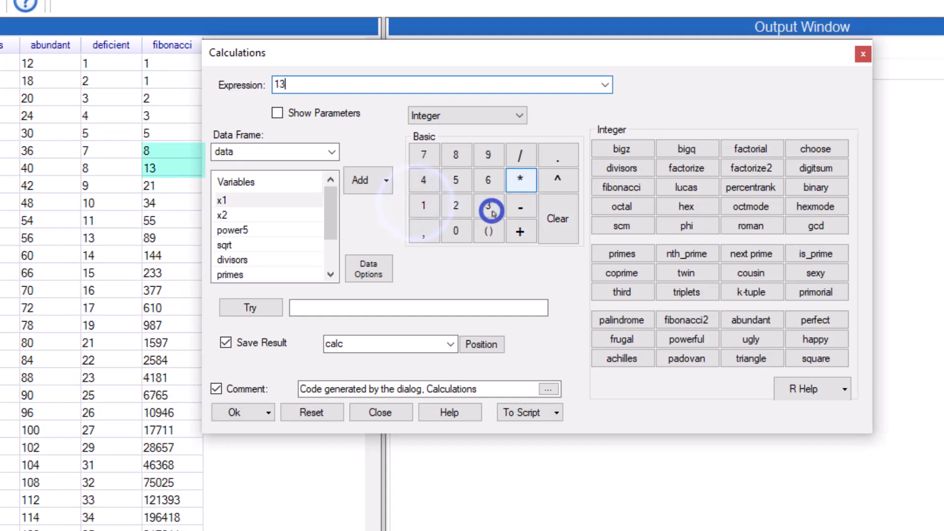
{"action": "left_click", "coordinate": [520, 155]}
{"action": "left_click", "coordinate": [456, 155]}
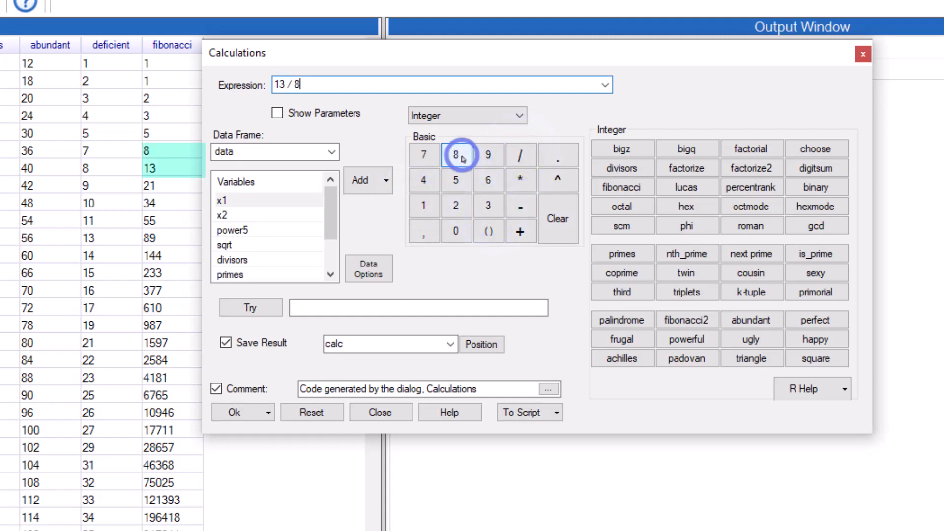
{"action": "left_click", "coordinate": [253, 308]}
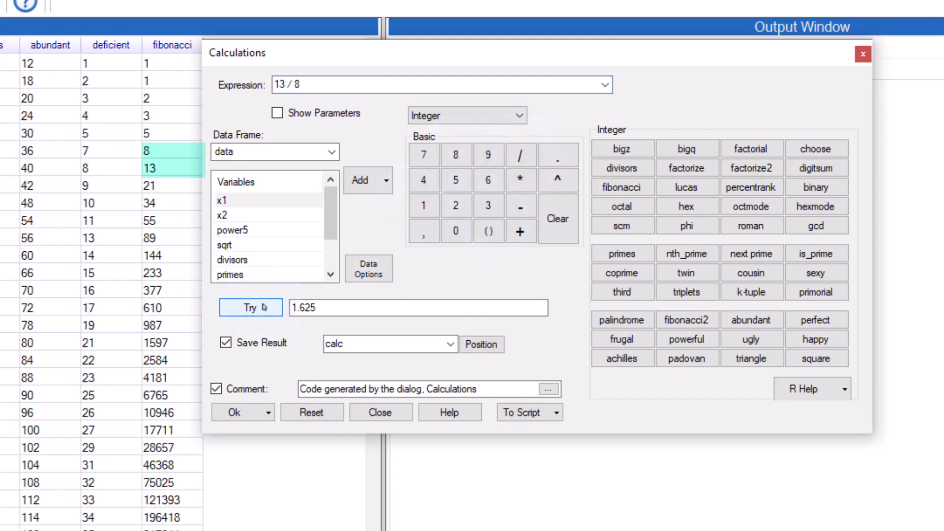
Replace the calculator expression with 21 / 13 and try it
{"action": "left_click", "coordinate": [573, 231]}
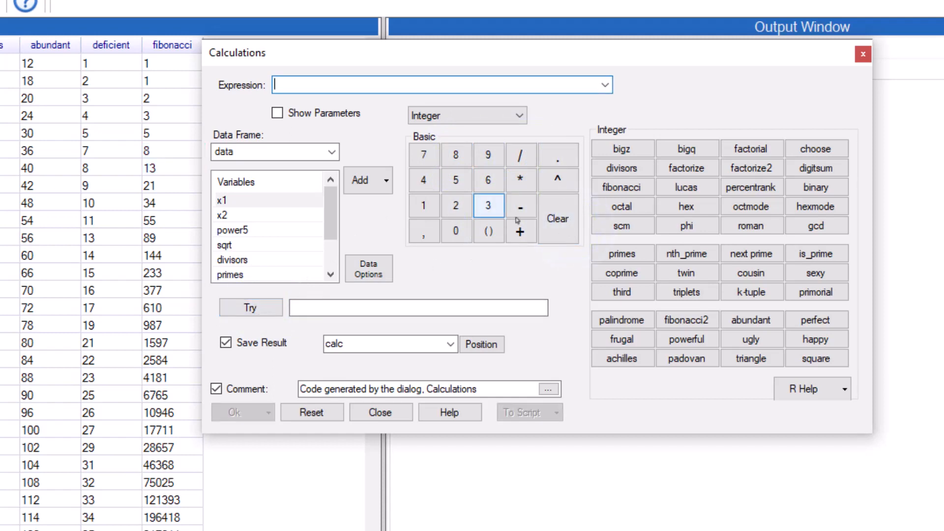
{"action": "left_click", "coordinate": [456, 205]}
{"action": "left_click", "coordinate": [423, 206]}
{"action": "left_click", "coordinate": [513, 156]}
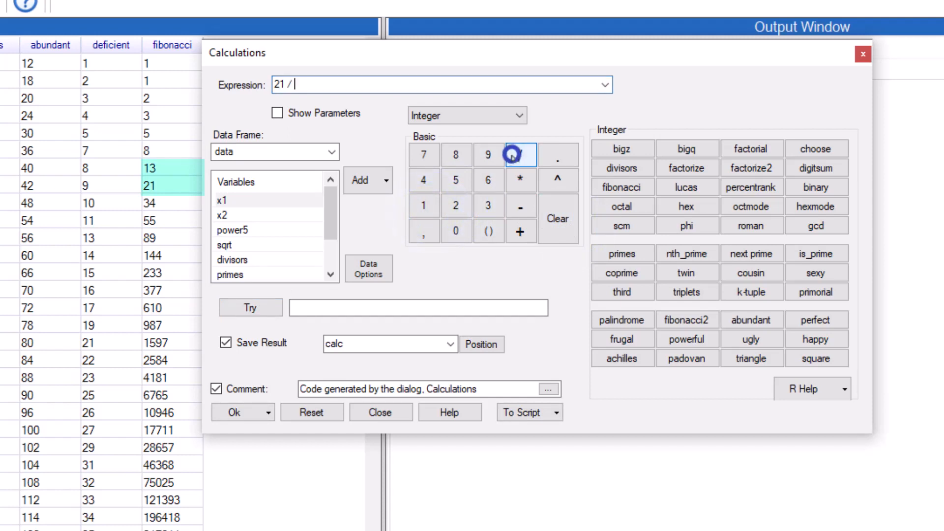
{"action": "left_click", "coordinate": [423, 206]}
{"action": "left_click", "coordinate": [477, 204]}
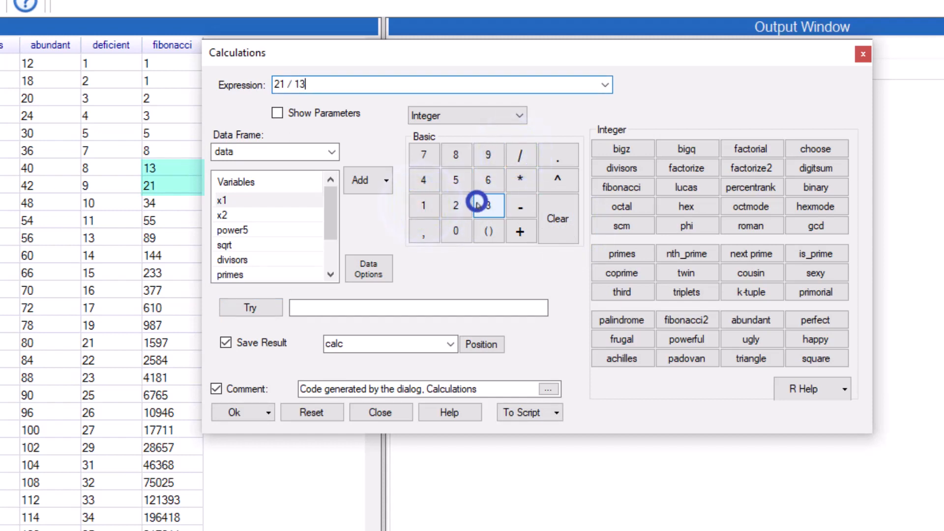
{"action": "left_click", "coordinate": [268, 313]}
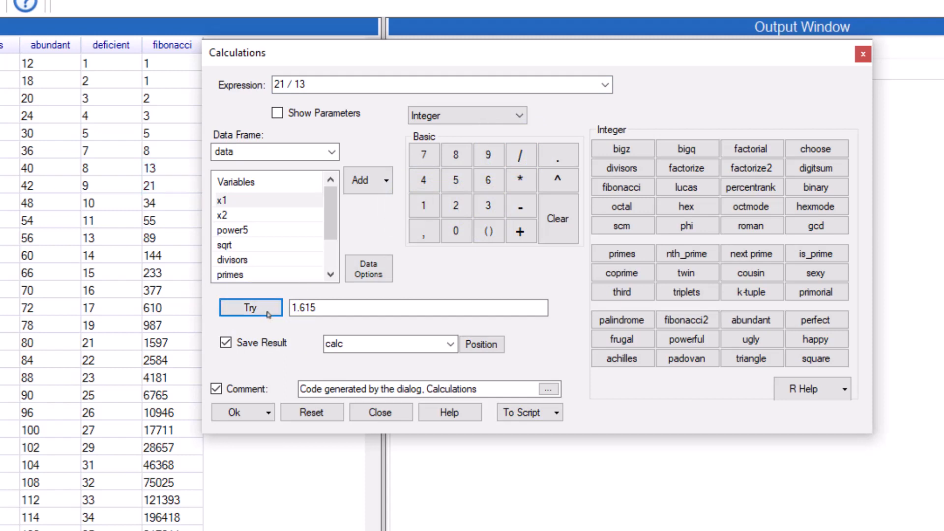
Replace the calculator expression with 610 / 377 and try it
{"action": "left_click", "coordinate": [564, 231]}
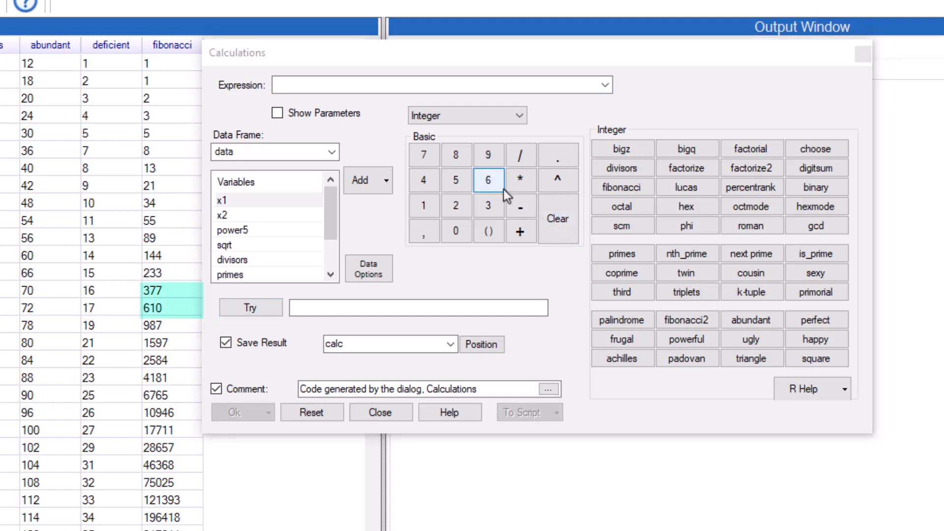
{"action": "left_click", "coordinate": [489, 181]}
{"action": "left_click", "coordinate": [423, 206]}
{"action": "left_click", "coordinate": [462, 235]}
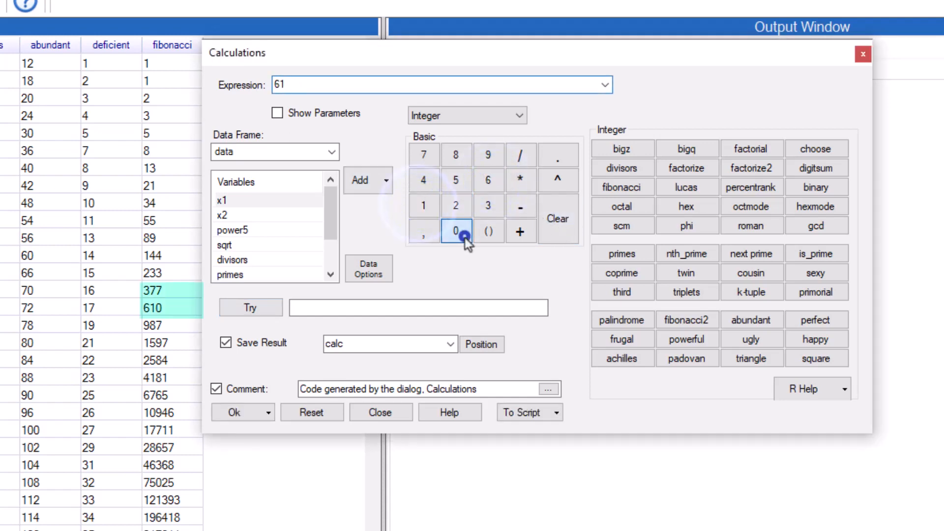
{"action": "left_click", "coordinate": [511, 156]}
{"action": "left_click", "coordinate": [490, 205]}
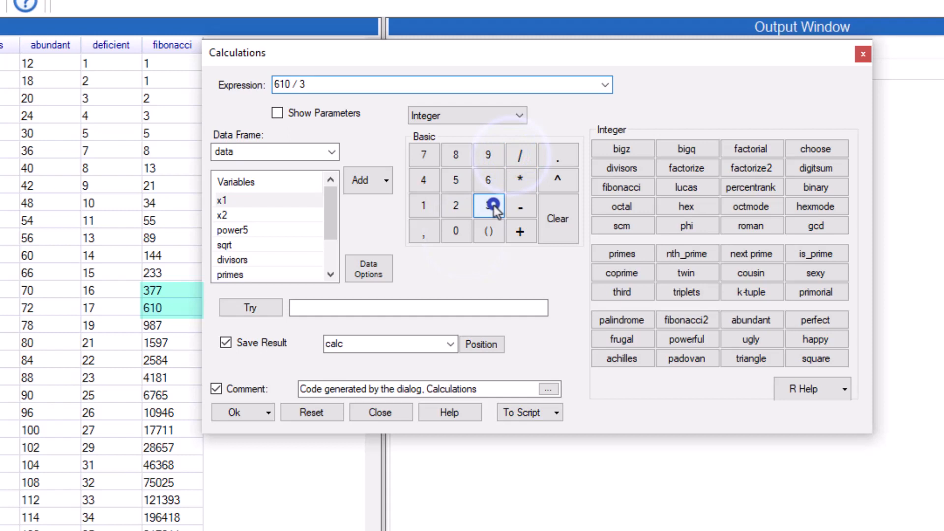
{"action": "left_click", "coordinate": [431, 156]}
{"action": "left_click", "coordinate": [426, 160]}
{"action": "left_click", "coordinate": [250, 310]}
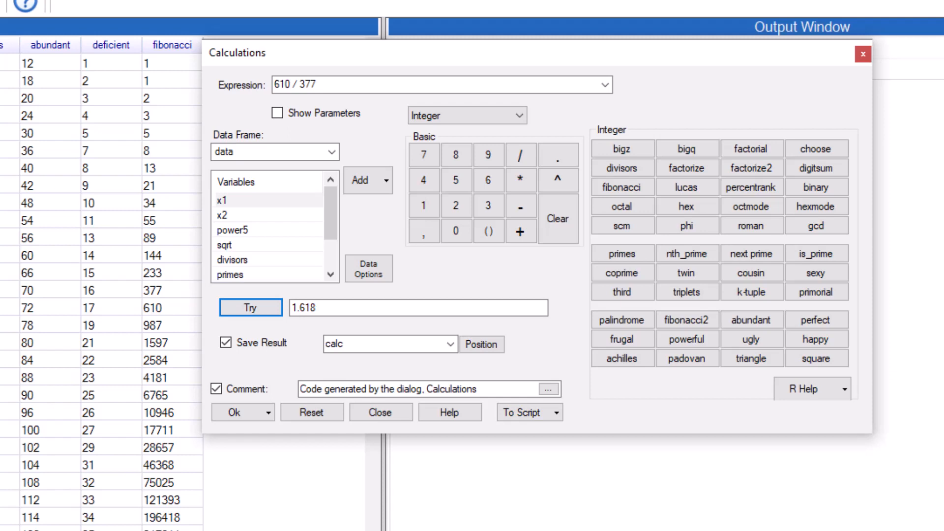
Clear the expression, switch to the Transform functions, build dplyr::lag(fibonacci), and try it
{"action": "left_click", "coordinate": [564, 230]}
{"action": "left_click", "coordinate": [522, 114]}
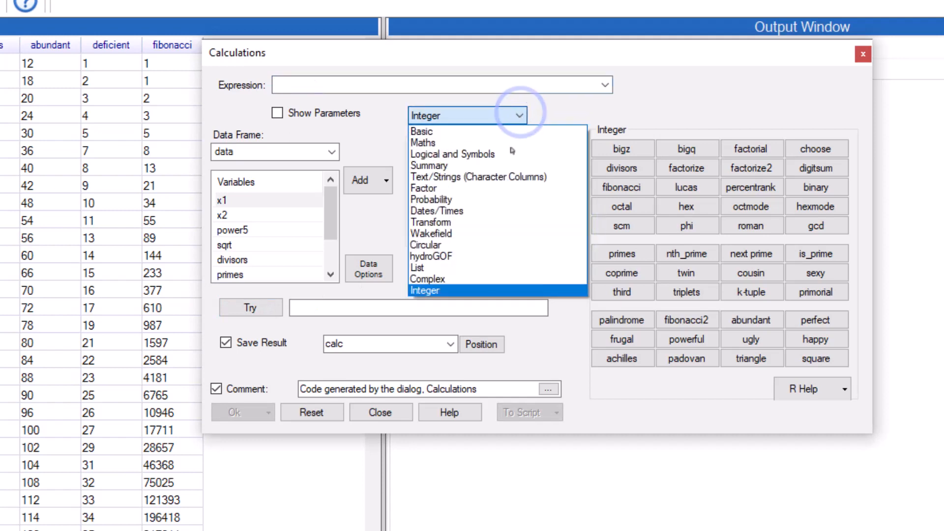
{"action": "left_click", "coordinate": [490, 222]}
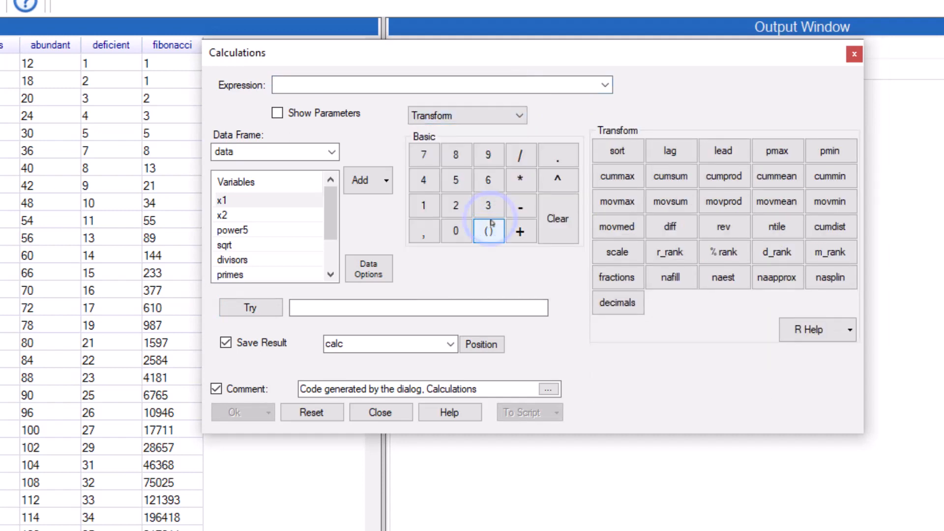
{"action": "left_click", "coordinate": [661, 156]}
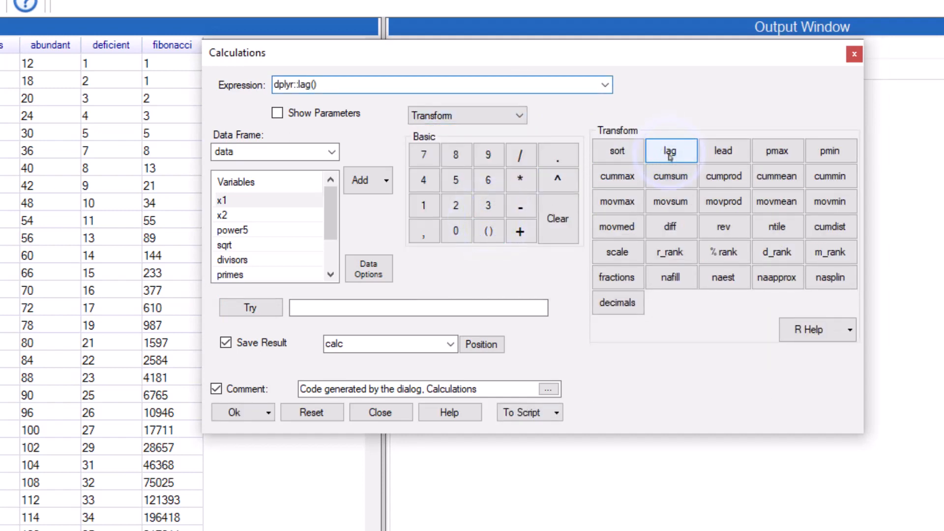
{"action": "left_click_drag", "start_coordinate": [331, 210], "coordinate": [334, 261]}
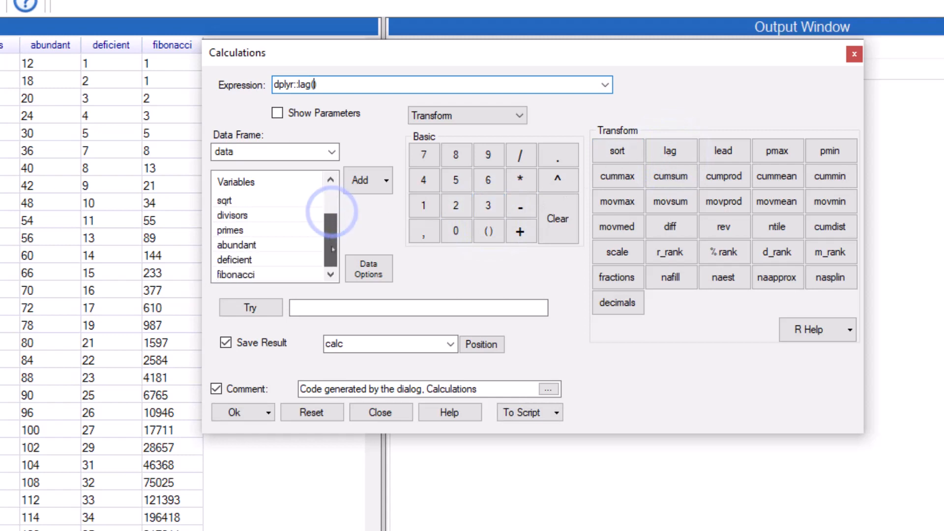
{"action": "left_click", "coordinate": [274, 274]}
{"action": "left_click", "coordinate": [361, 181]}
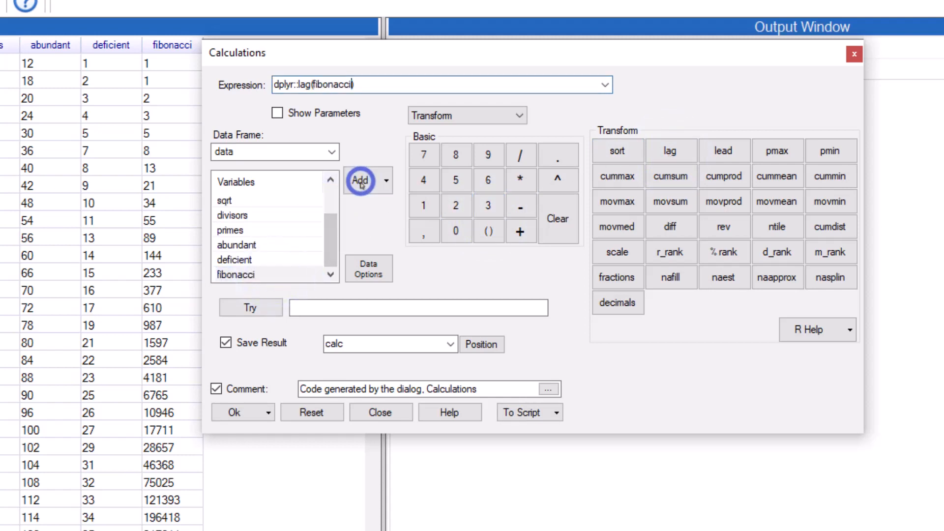
{"action": "left_click", "coordinate": [256, 310]}
Save the lagged result as column fibonacci1, and select the fibonacci and fibonacci1 columns together in the data view
{"action": "double_click", "coordinate": [347, 343]}
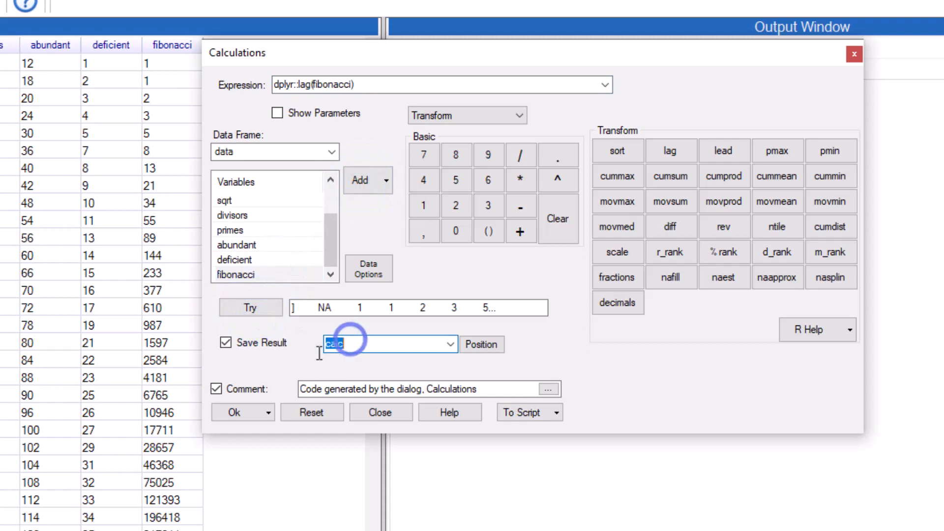
{"action": "type", "text": "fibon"}
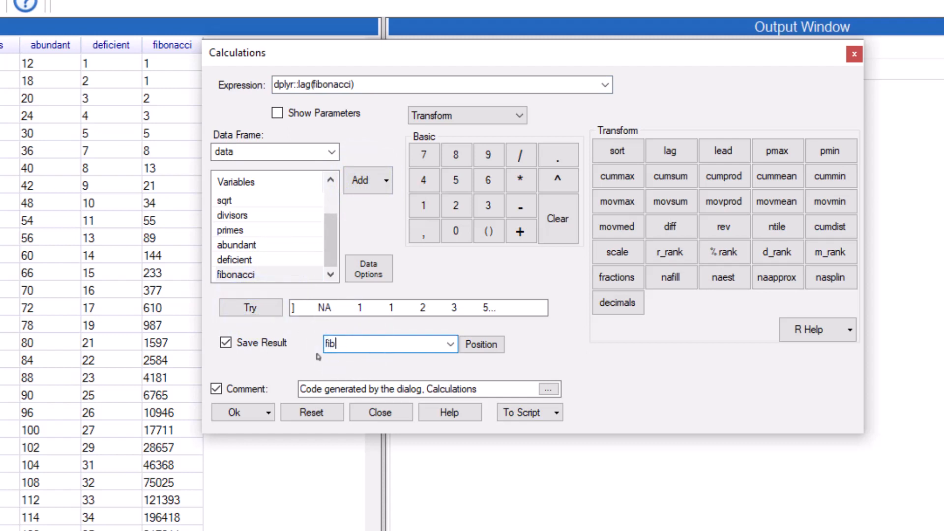
{"action": "type", "text": "acci1"}
{"action": "left_click", "coordinate": [236, 412]}
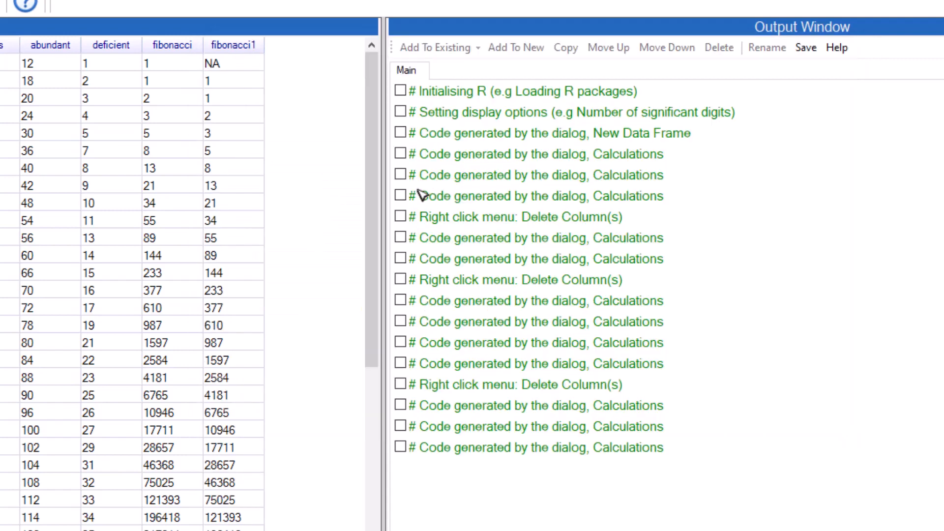
{"action": "left_click", "coordinate": [182, 43]}
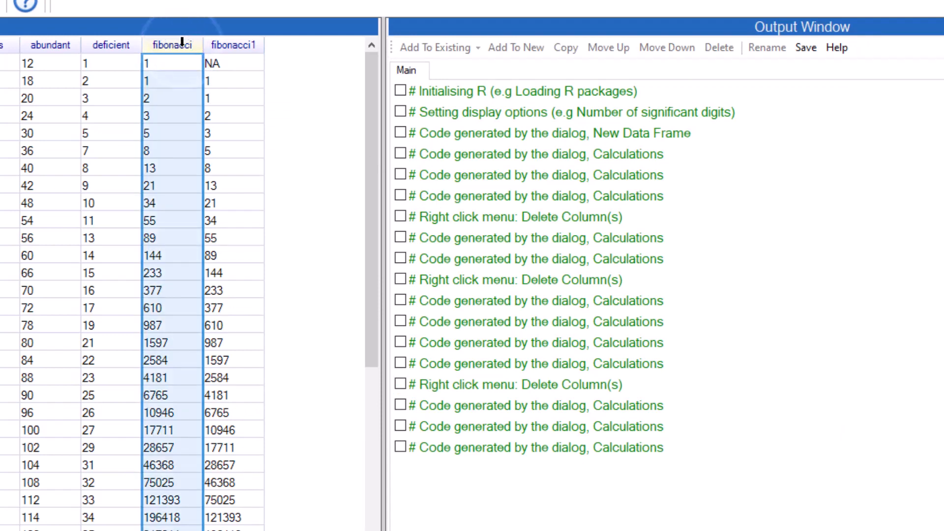
{"action": "left_click", "coordinate": [229, 44], "text": "shift"}
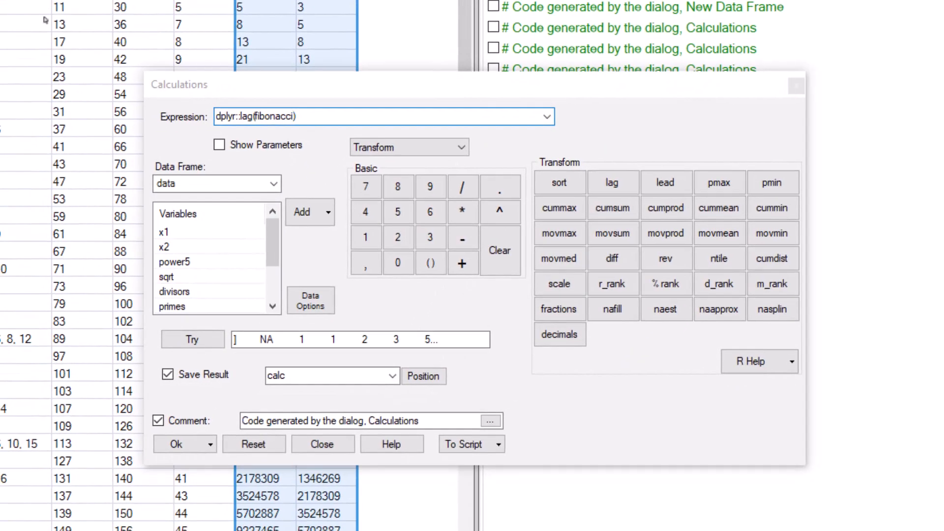
Reopen the last calculation, replace its expression with fibonacci / fibonacci1, and try it
{"action": "left_click", "coordinate": [510, 268]}
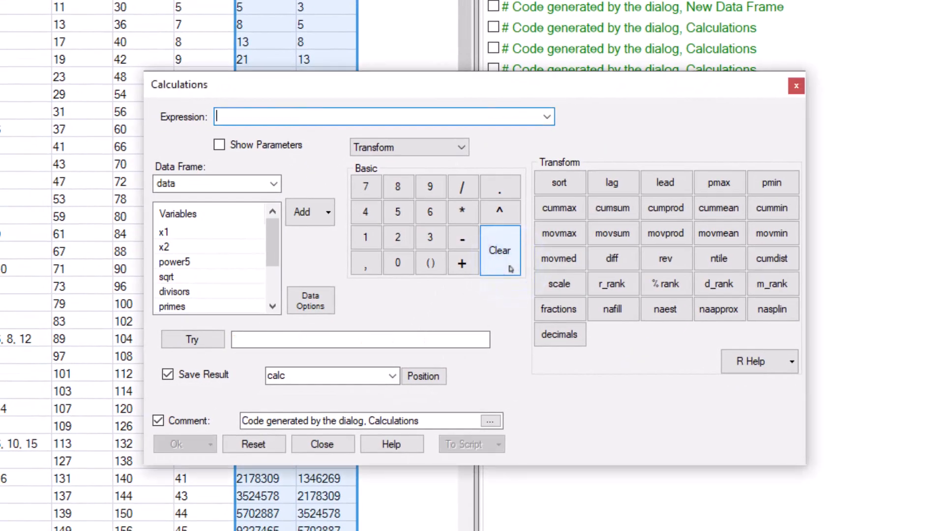
{"action": "left_click_drag", "start_coordinate": [270, 229], "coordinate": [270, 261]}
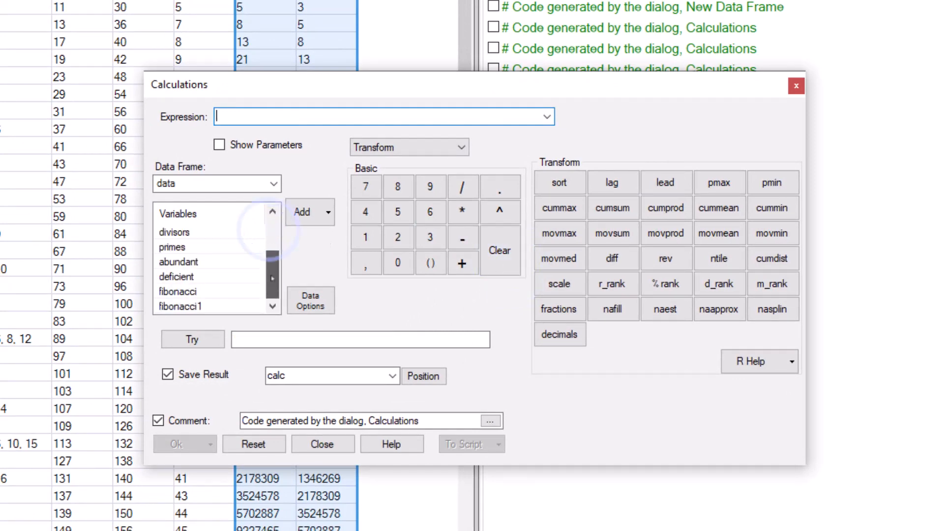
{"action": "left_click", "coordinate": [199, 292]}
{"action": "left_click", "coordinate": [298, 212]}
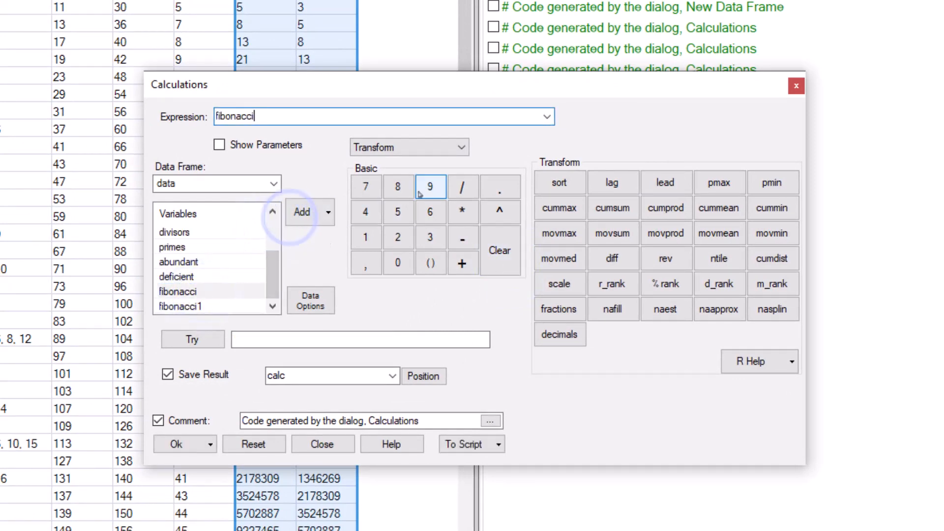
{"action": "left_click", "coordinate": [461, 186]}
{"action": "left_click", "coordinate": [207, 306]}
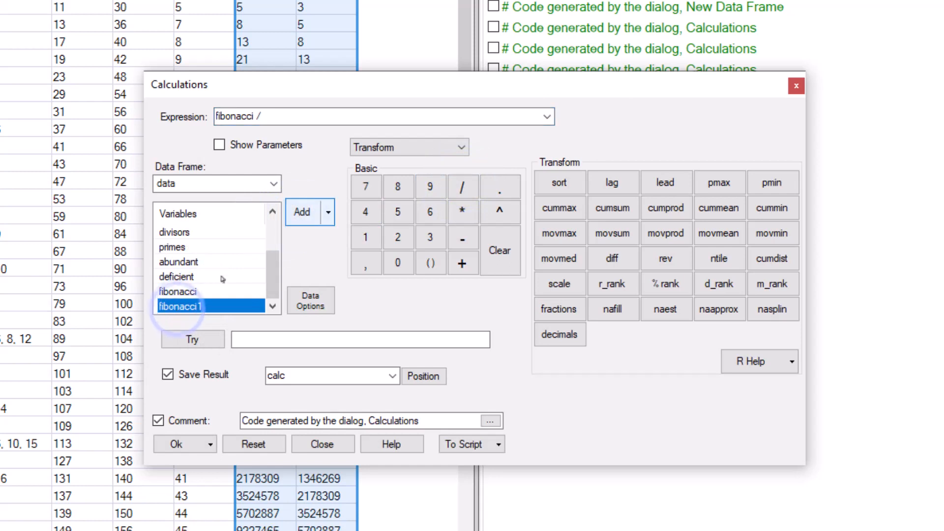
{"action": "left_click", "coordinate": [302, 214]}
{"action": "left_click", "coordinate": [196, 339]}
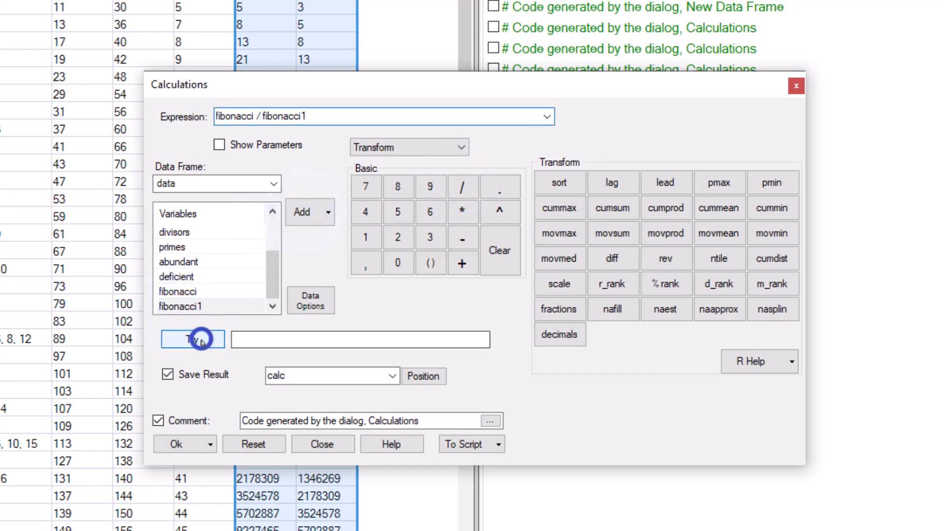
Save the ratio calculation as a column named golden and widen that column slightly in the data view
{"action": "double_click", "coordinate": [295, 376]}
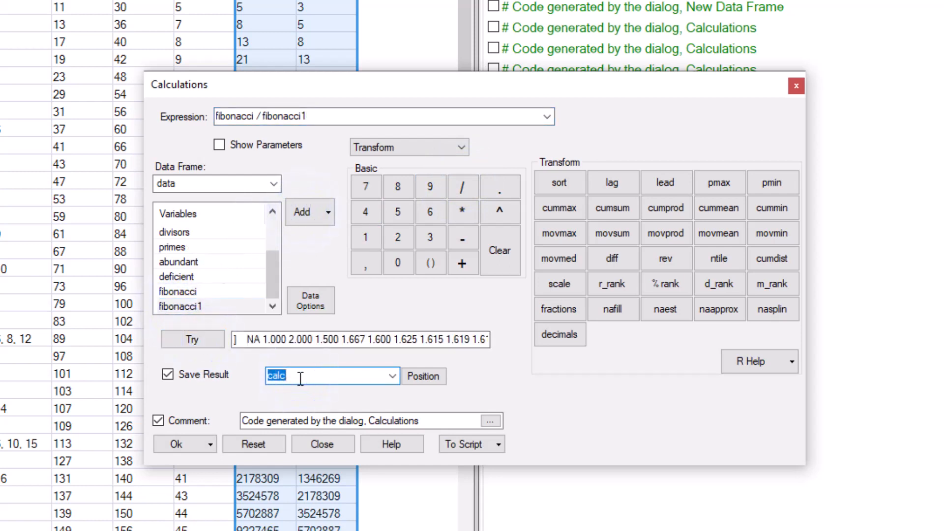
{"action": "key", "text": "BackSpace"}
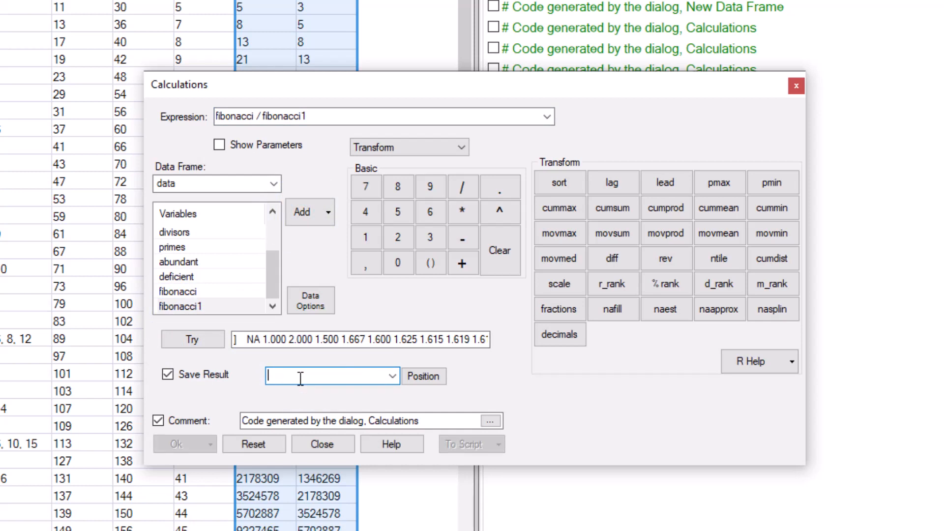
{"action": "type", "text": "gold"}
{"action": "type", "text": "en"}
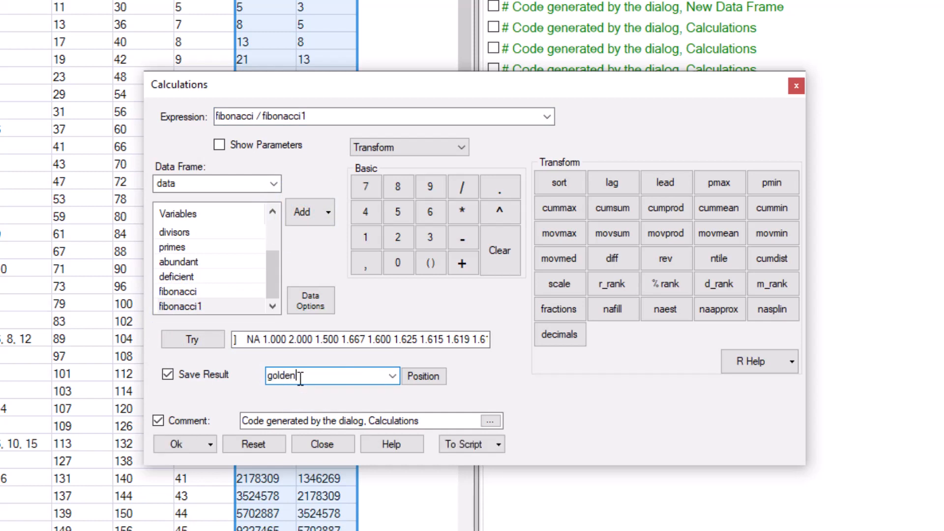
{"action": "left_click", "coordinate": [177, 444]}
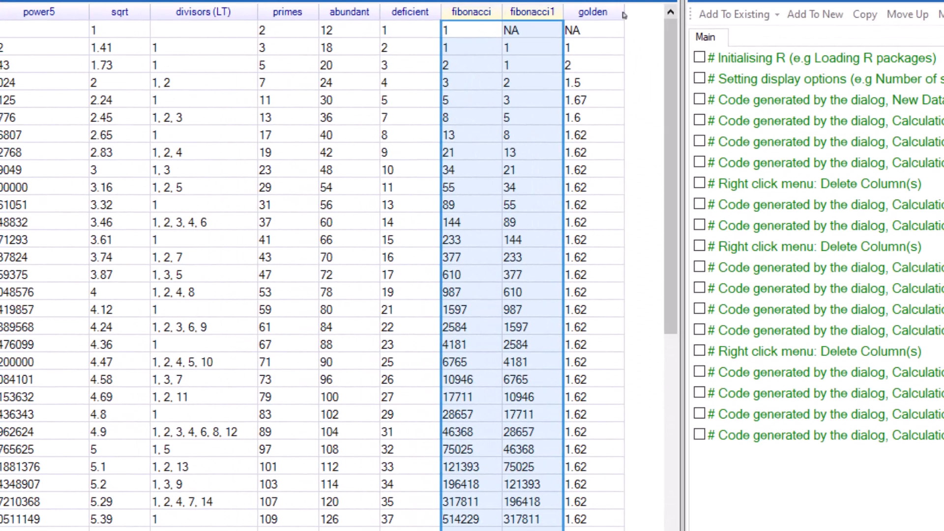
{"action": "left_click_drag", "start_coordinate": [624, 11], "coordinate": [643, 11]}
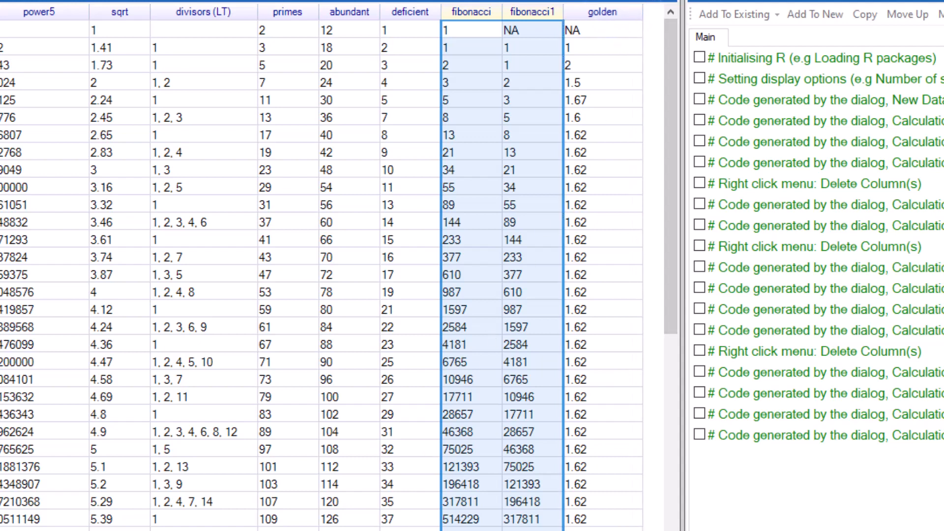
{"action": "left_click", "coordinate": [350, 530]}
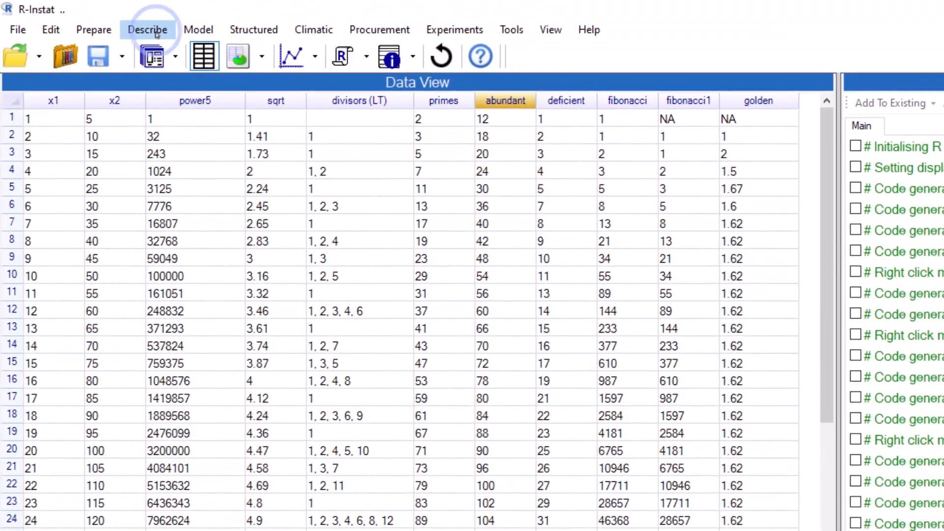
Start a line plot from the Describe graphs and assign golden as its single variable
{"action": "left_click", "coordinate": [149, 30]}
{"action": "mouse_move", "coordinate": [170, 90]}
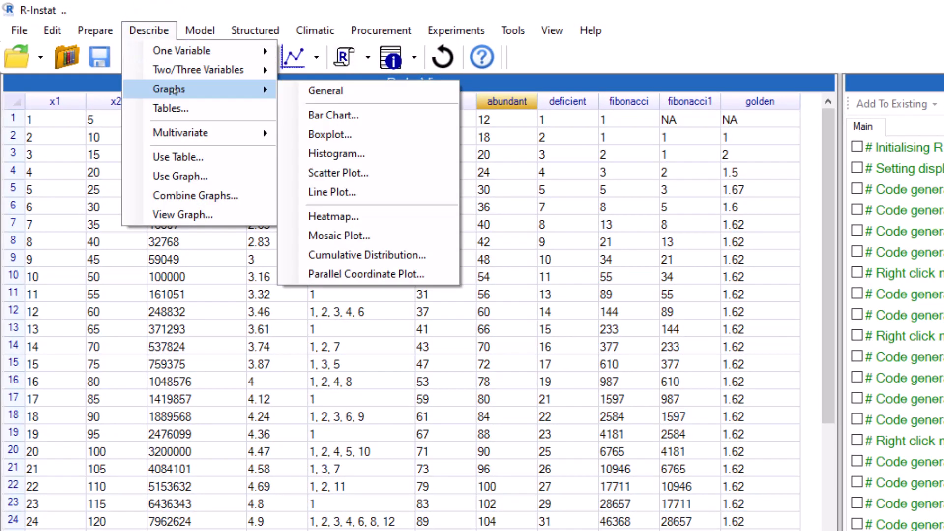
{"action": "left_click", "coordinate": [379, 196]}
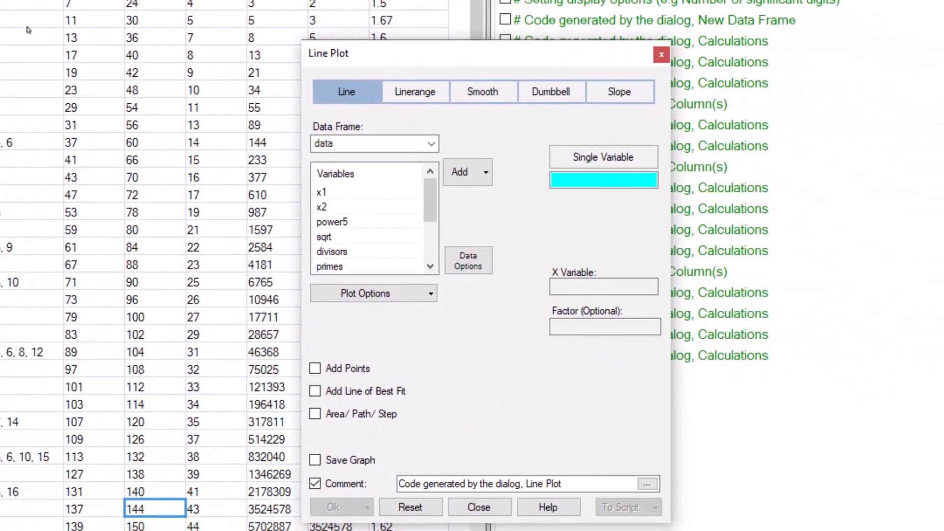
{"action": "left_click_drag", "start_coordinate": [422, 191], "coordinate": [423, 233]}
{"action": "left_click", "coordinate": [339, 264]}
{"action": "left_click", "coordinate": [452, 169]}
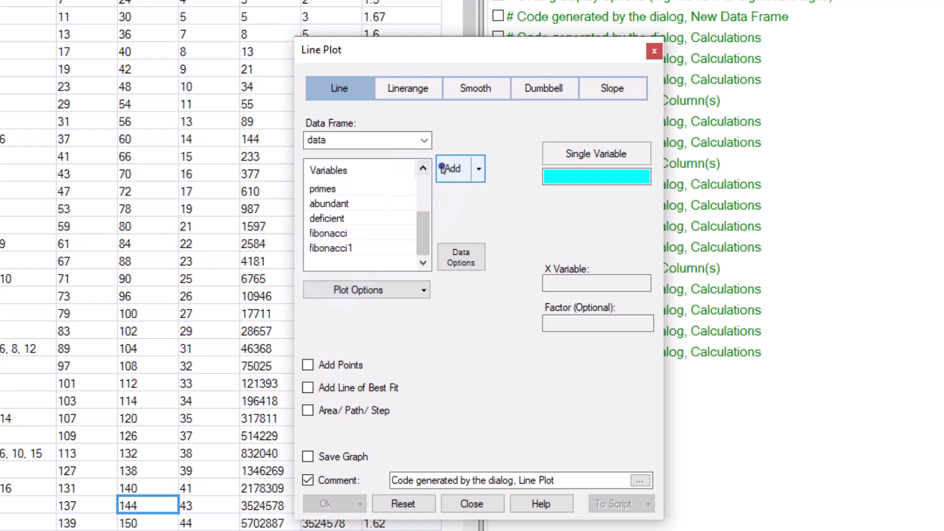
Set x1 as the X variable, enable added points, and generate the line plot
{"action": "scroll", "coordinate": [424, 240], "scroll_direction": "up", "scroll_amount": 2}
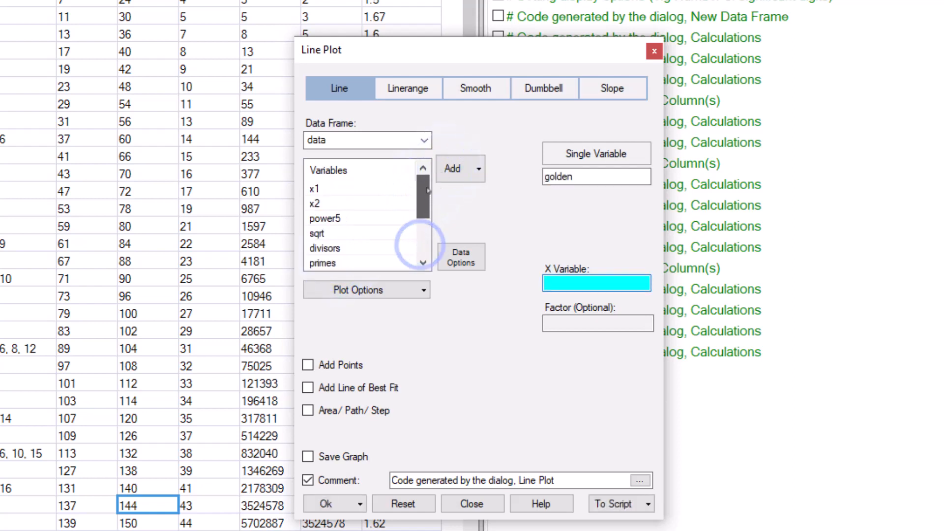
{"action": "left_click", "coordinate": [354, 190]}
{"action": "left_click", "coordinate": [450, 169]}
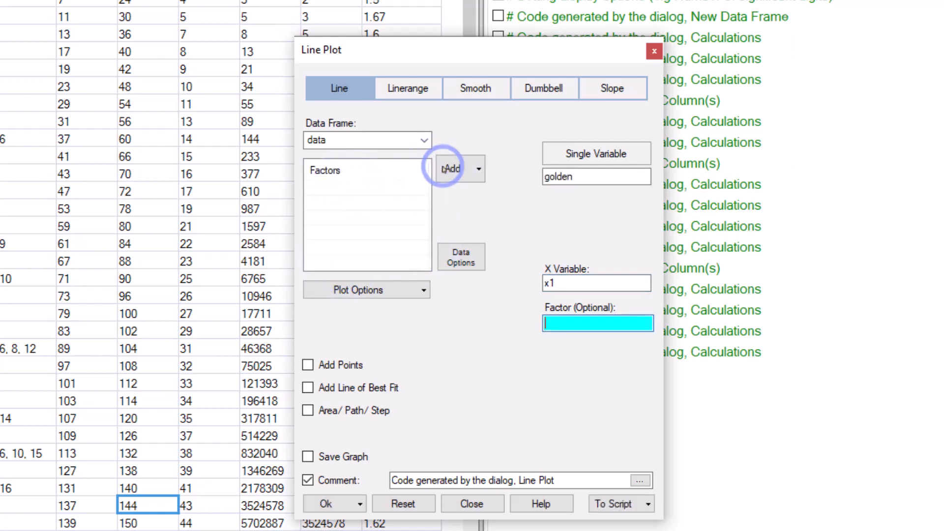
{"action": "left_click", "coordinate": [307, 365]}
{"action": "left_click", "coordinate": [326, 504]}
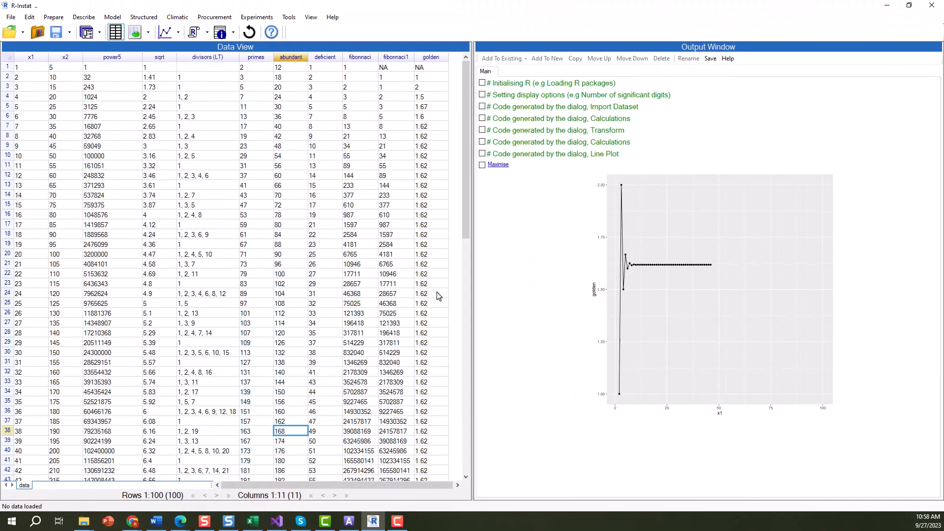
View the line plot maximised, and inspect the data rows around the end of the fibonacci column's numeric values
{"action": "left_click", "coordinate": [506, 166]}
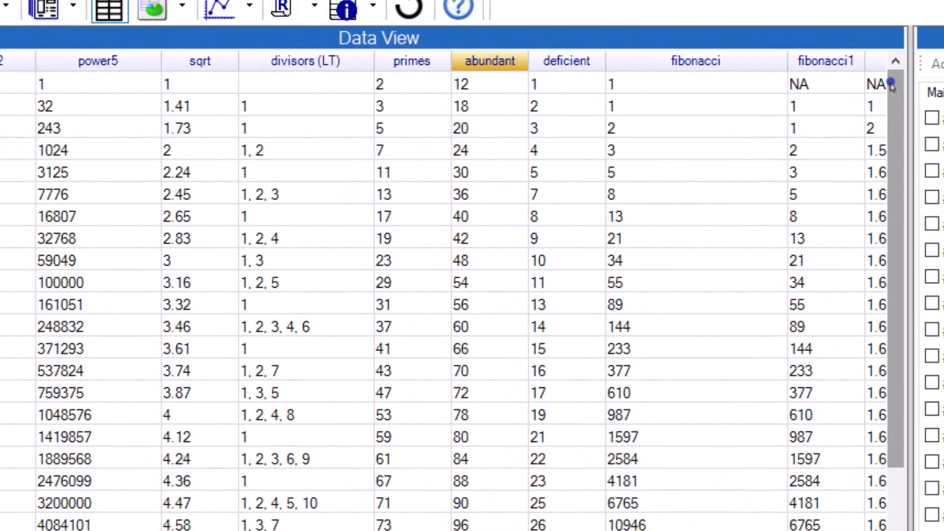
{"action": "left_click", "coordinate": [461, 71]}
{"action": "left_click_drag", "start_coordinate": [891, 102], "coordinate": [900, 299]}
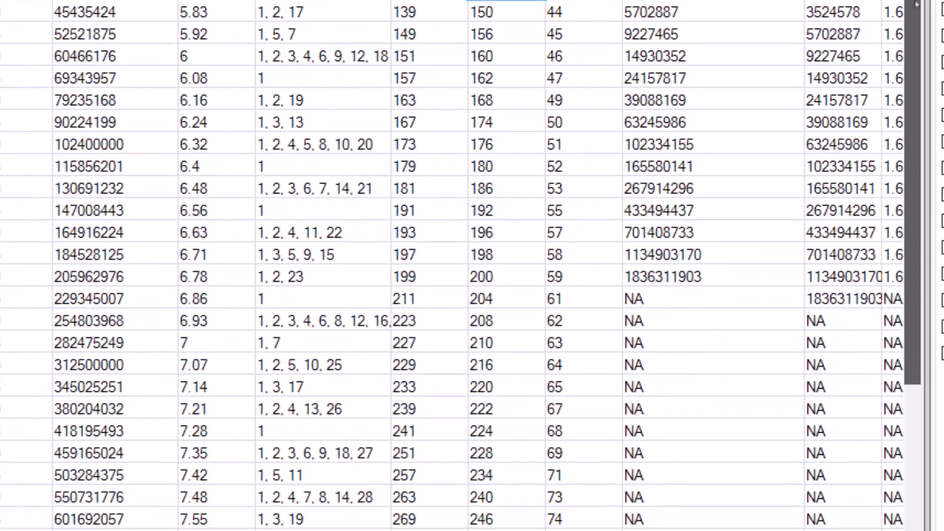
{"action": "left_click_drag", "start_coordinate": [916, 2], "coordinate": [916, 7]}
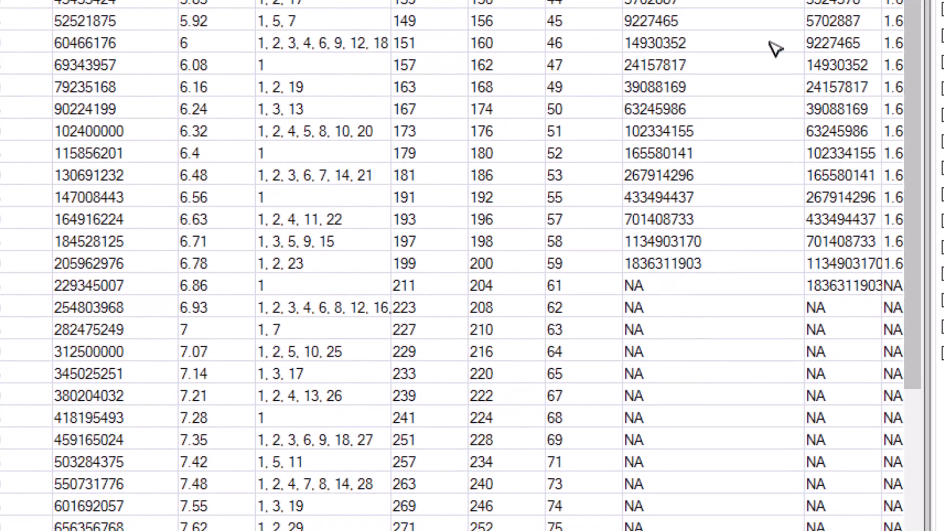
Reopen the calculator, replace the expression with the fibonacci2 function from the Integer set, and try it
{"action": "left_click", "coordinate": [1, 263]}
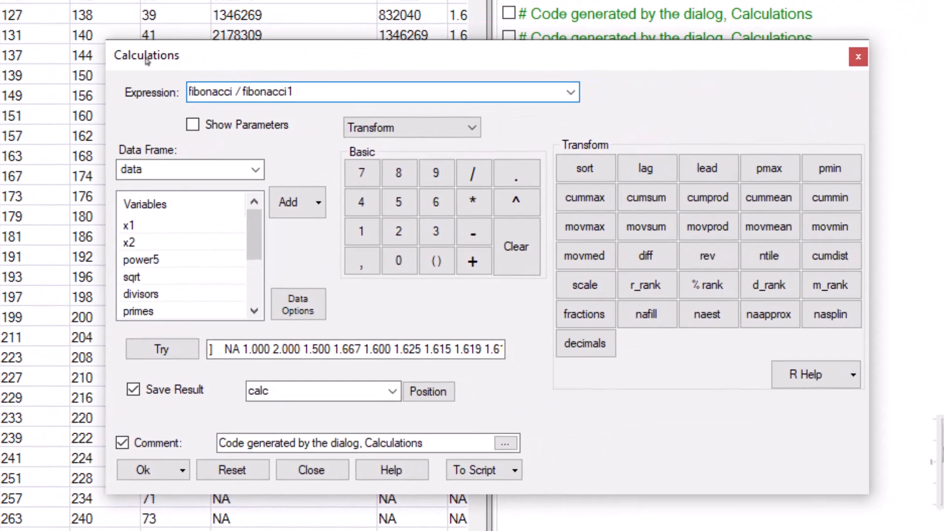
{"action": "left_click", "coordinate": [515, 236]}
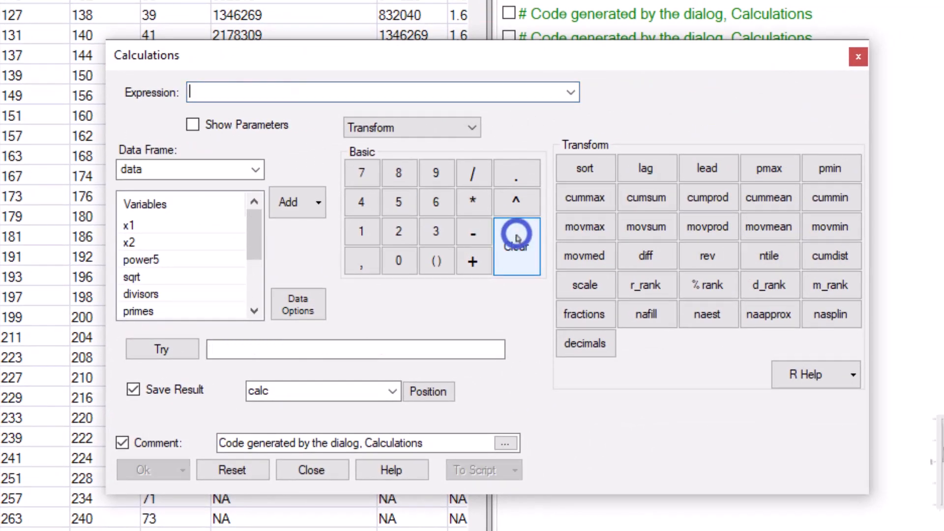
{"action": "left_click", "coordinate": [472, 129]}
{"action": "left_click", "coordinate": [463, 331]}
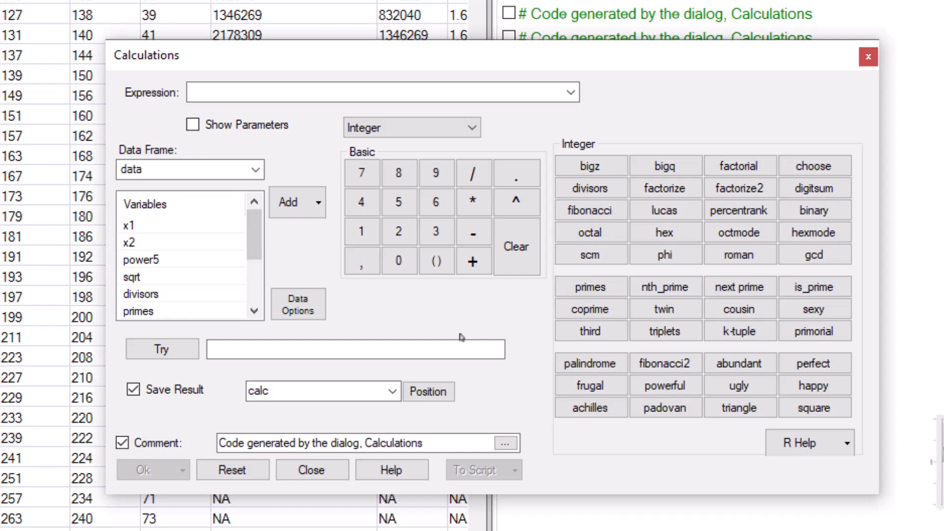
{"action": "left_click", "coordinate": [646, 364]}
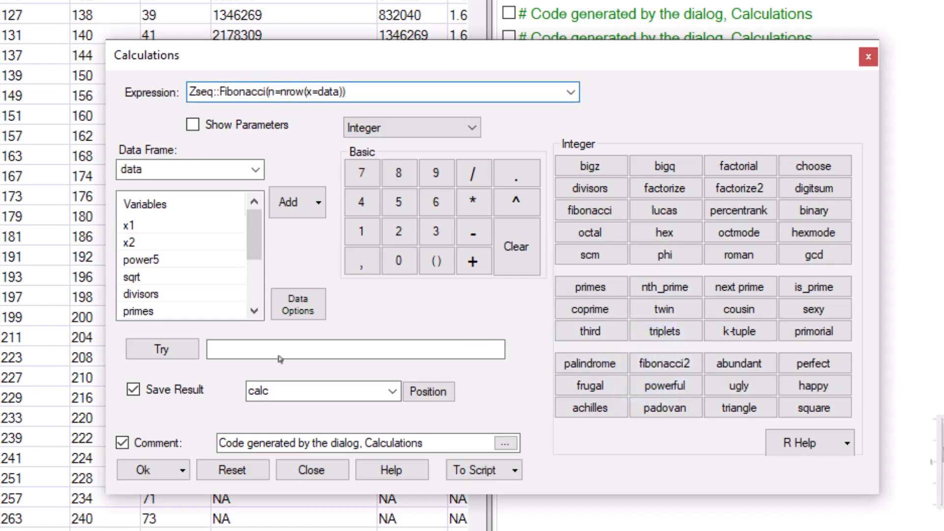
{"action": "left_click", "coordinate": [183, 350]}
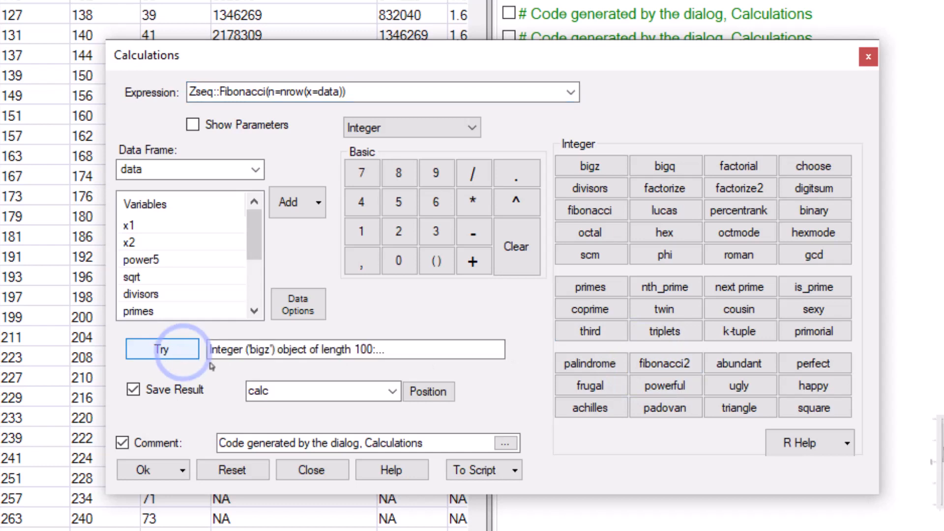
Save the calculation as a column named fibonacci2 and inspect its values in the lower data rows
{"action": "double_click", "coordinate": [300, 390]}
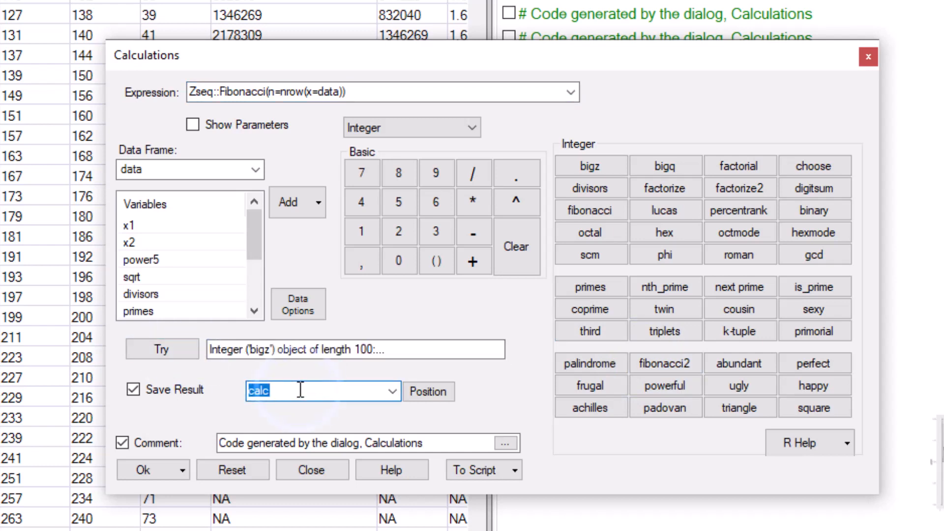
{"action": "type", "text": "fibonacci2"}
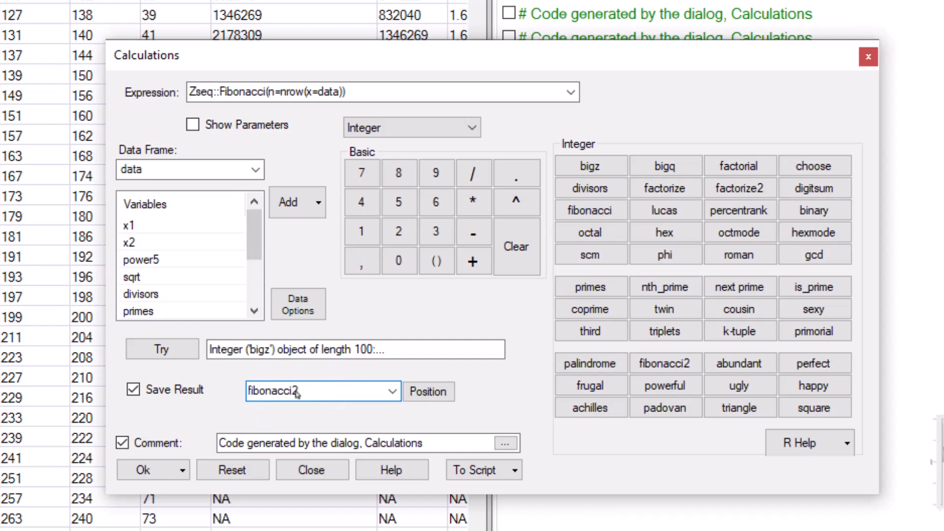
{"action": "left_click", "coordinate": [136, 469]}
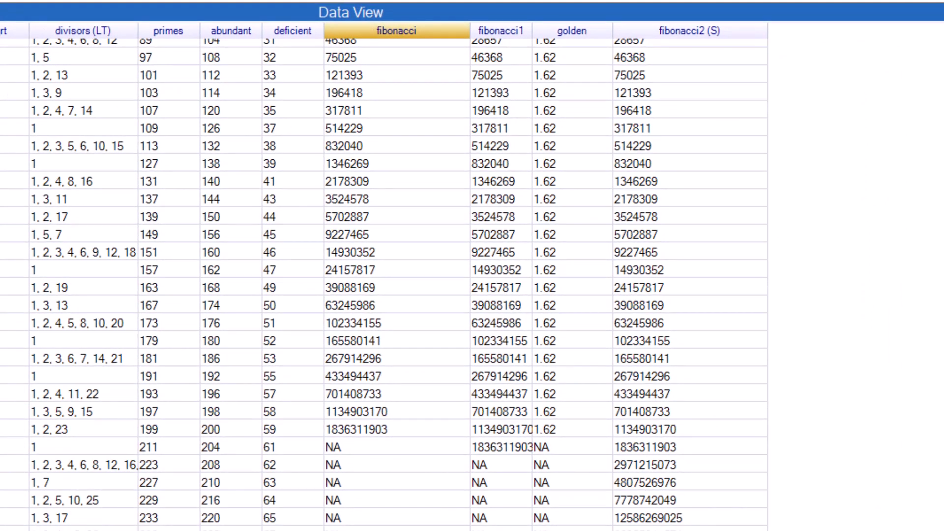
{"action": "scroll", "coordinate": [384, 275], "scroll_direction": "down", "scroll_amount": 15}
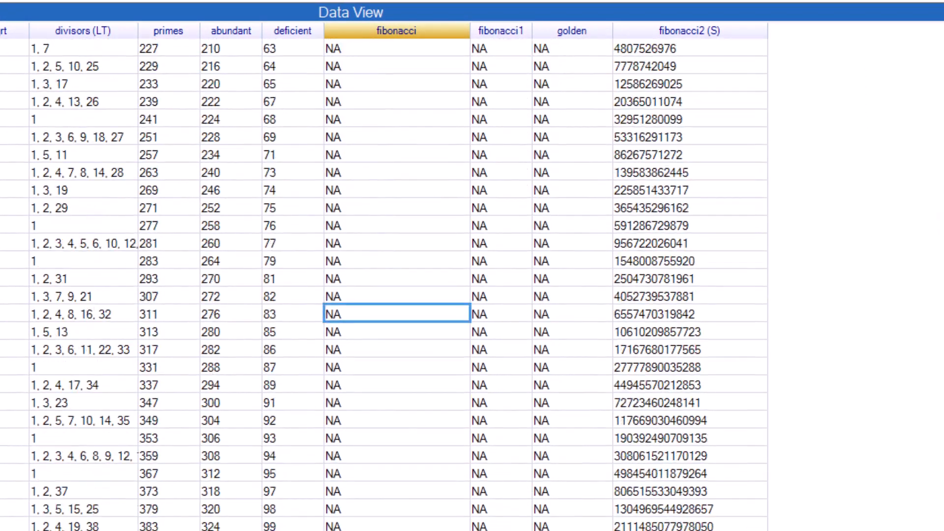